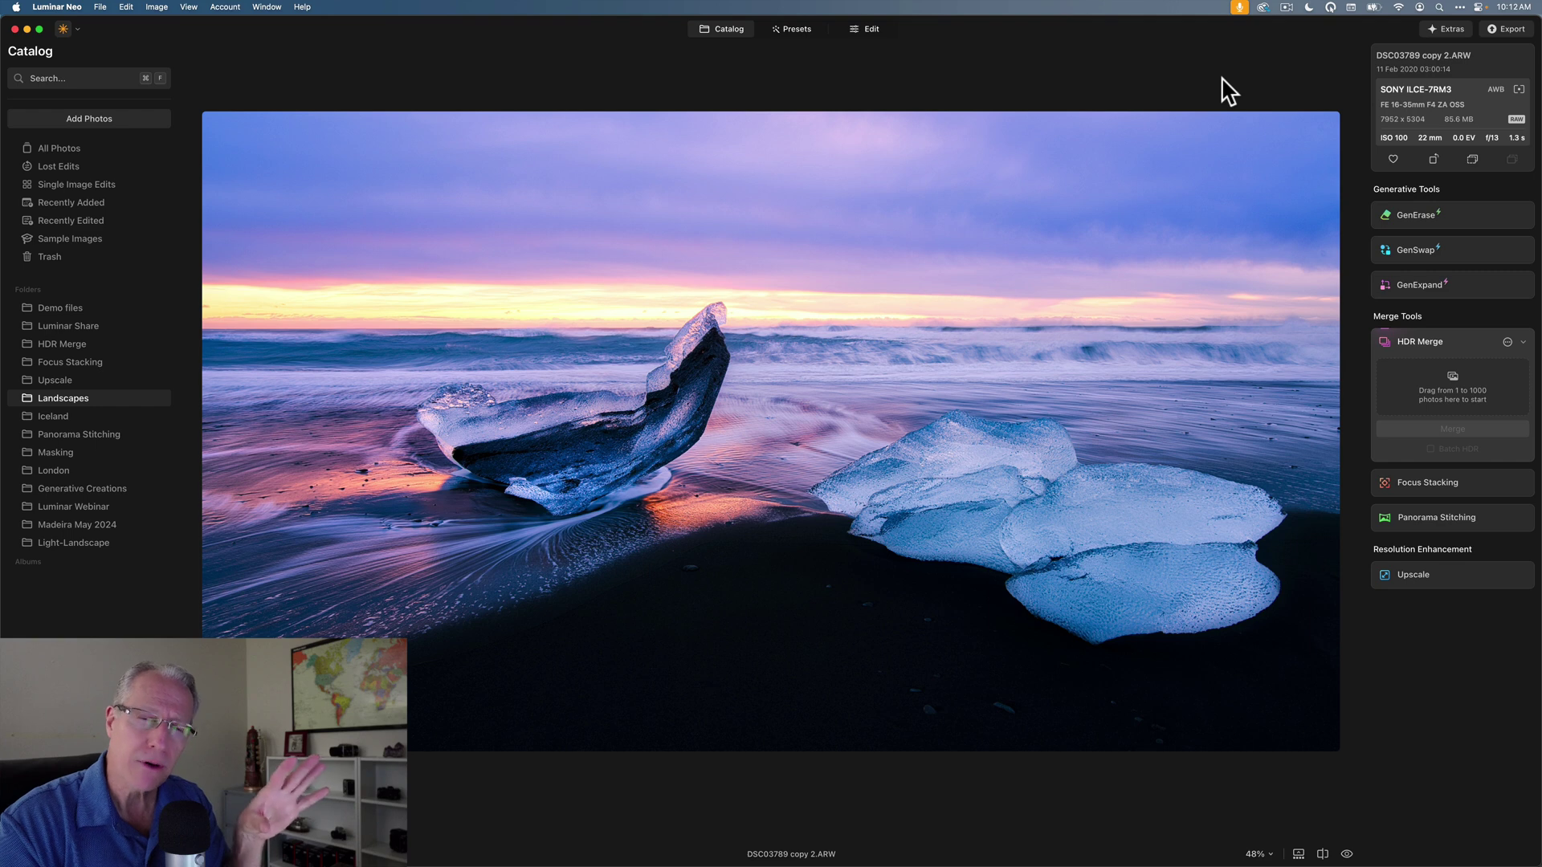
- Toggle Show Original to compare the purple-pink ice beach edit with its blue original
key("backslash")
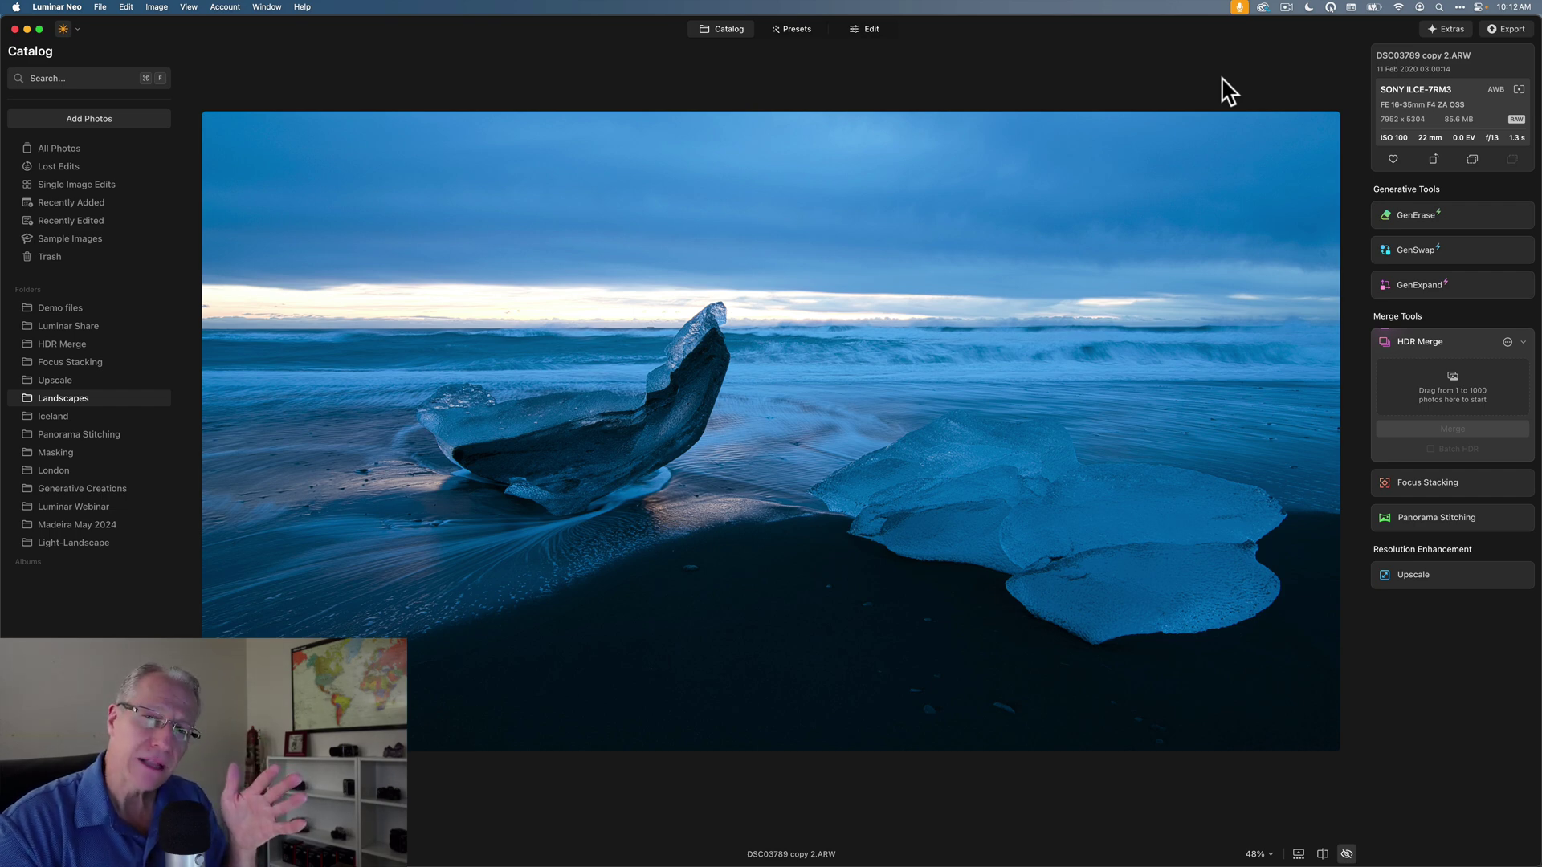
key("backslash")
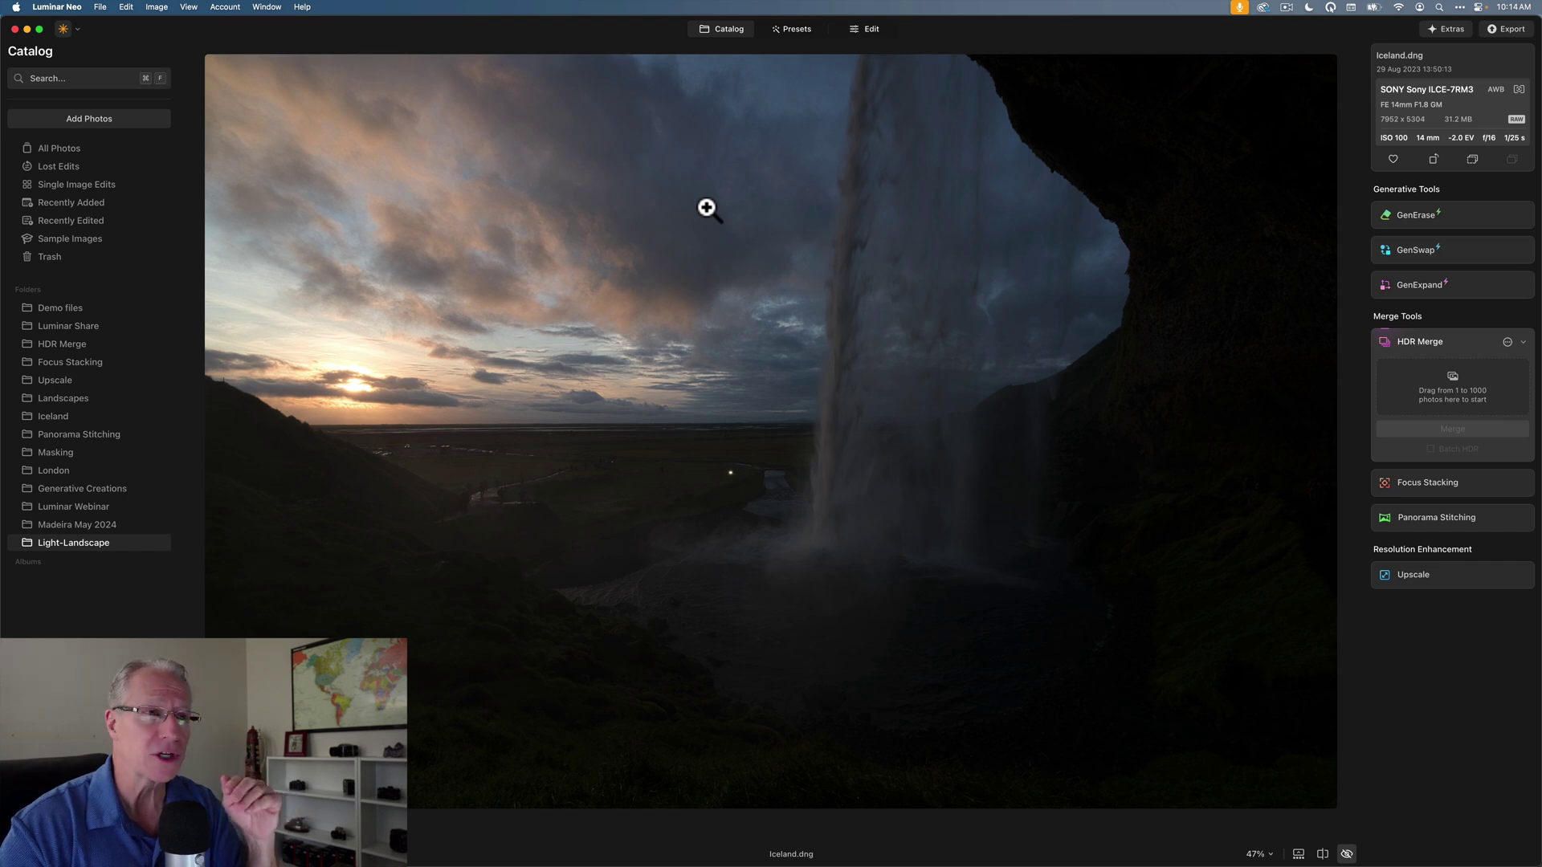
- Flip between the brightened waterfall edit and its dark original, ending on the edit
key("backslash")
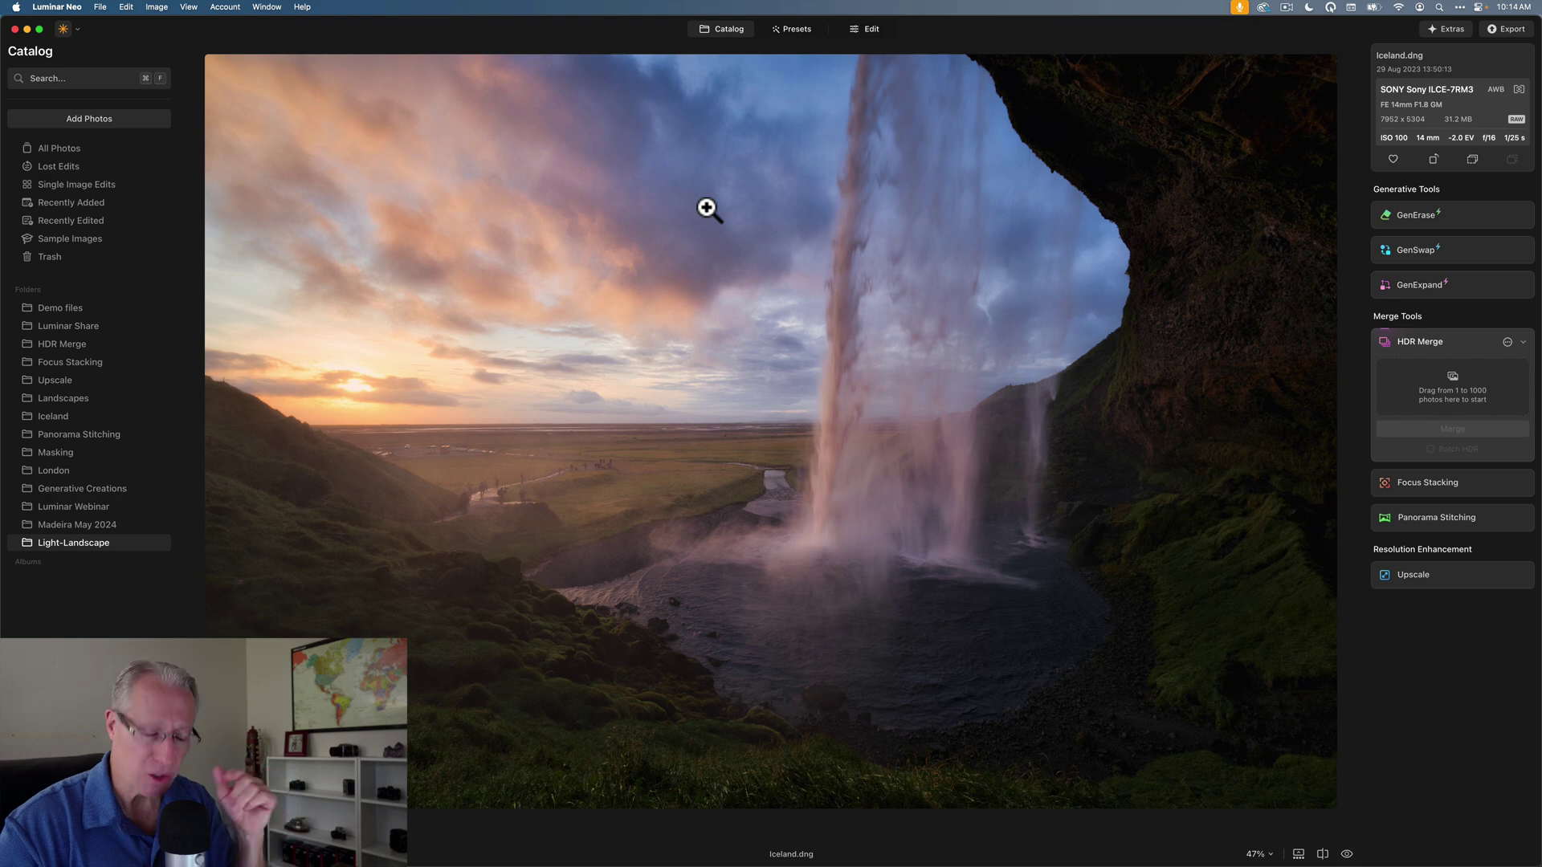
key("backslash")
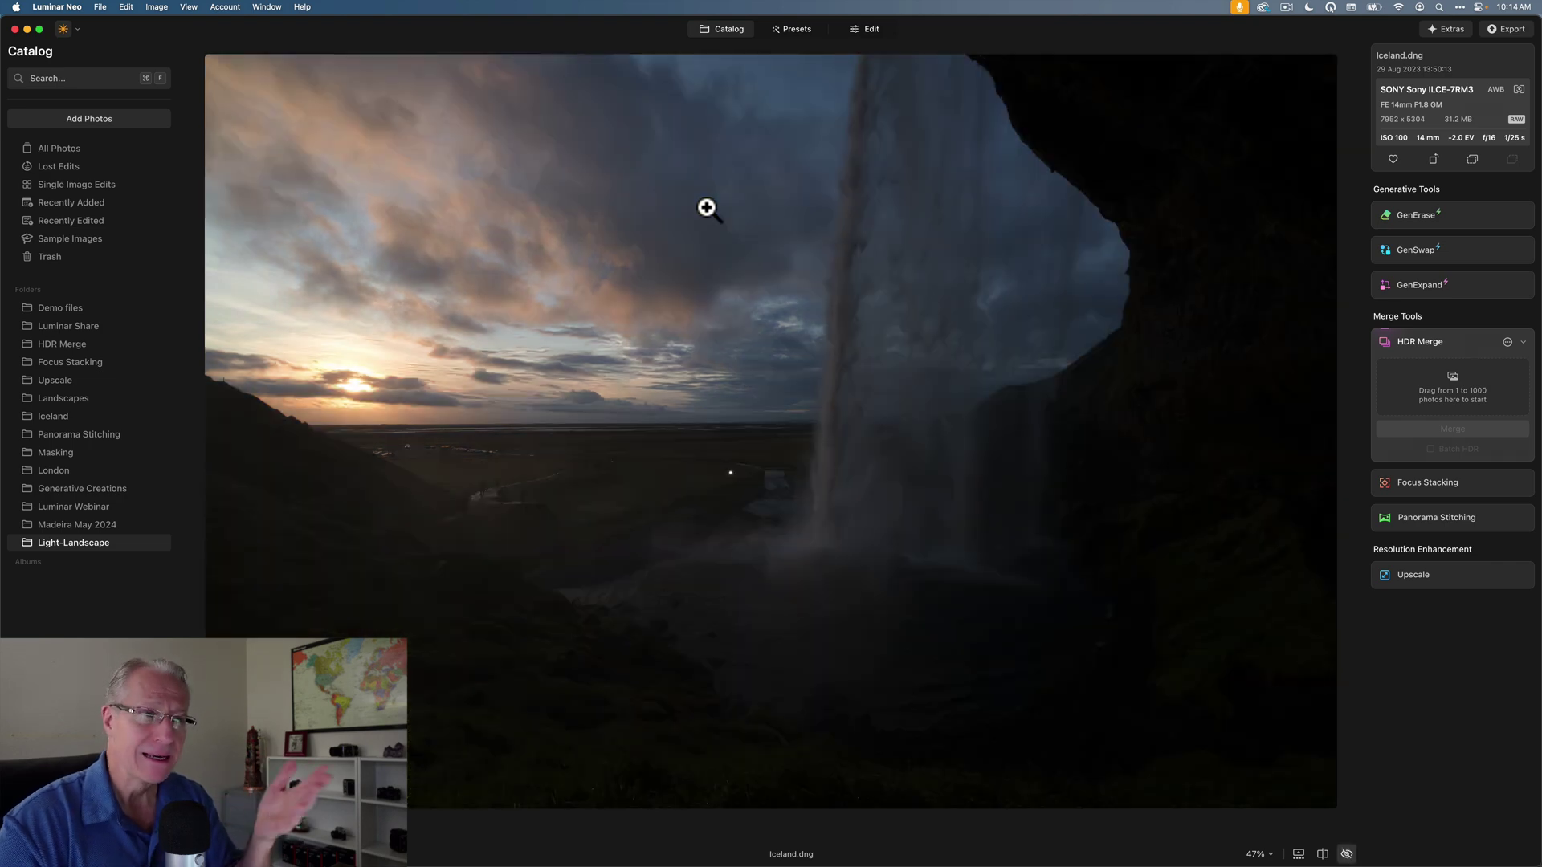
key("backslash")
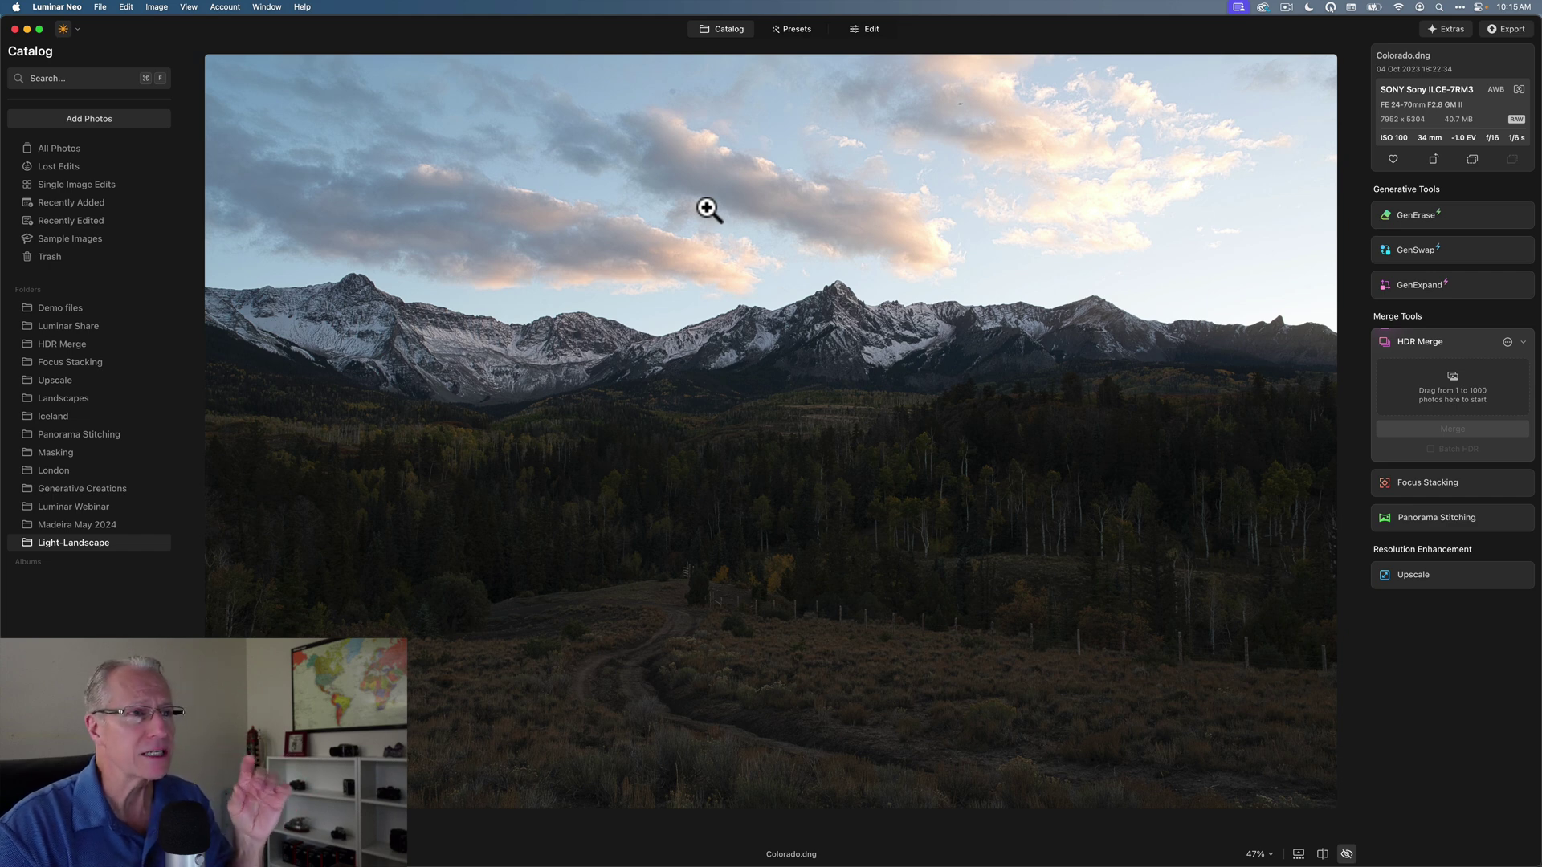
- Show the warmer Colorado edit, then advance to Madeira.dng
key("backslash")
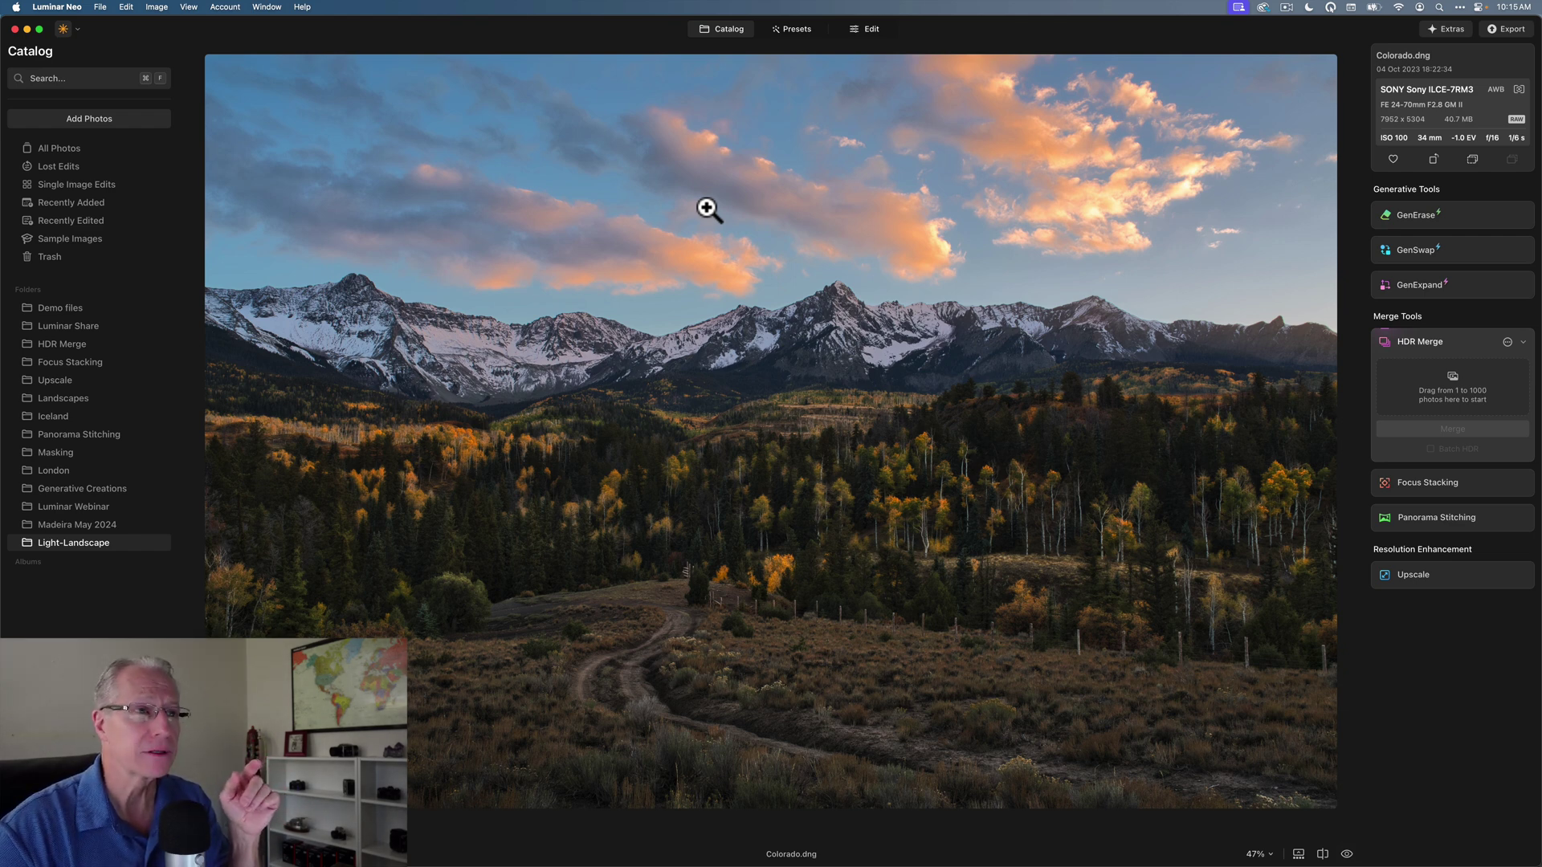
key("Right")
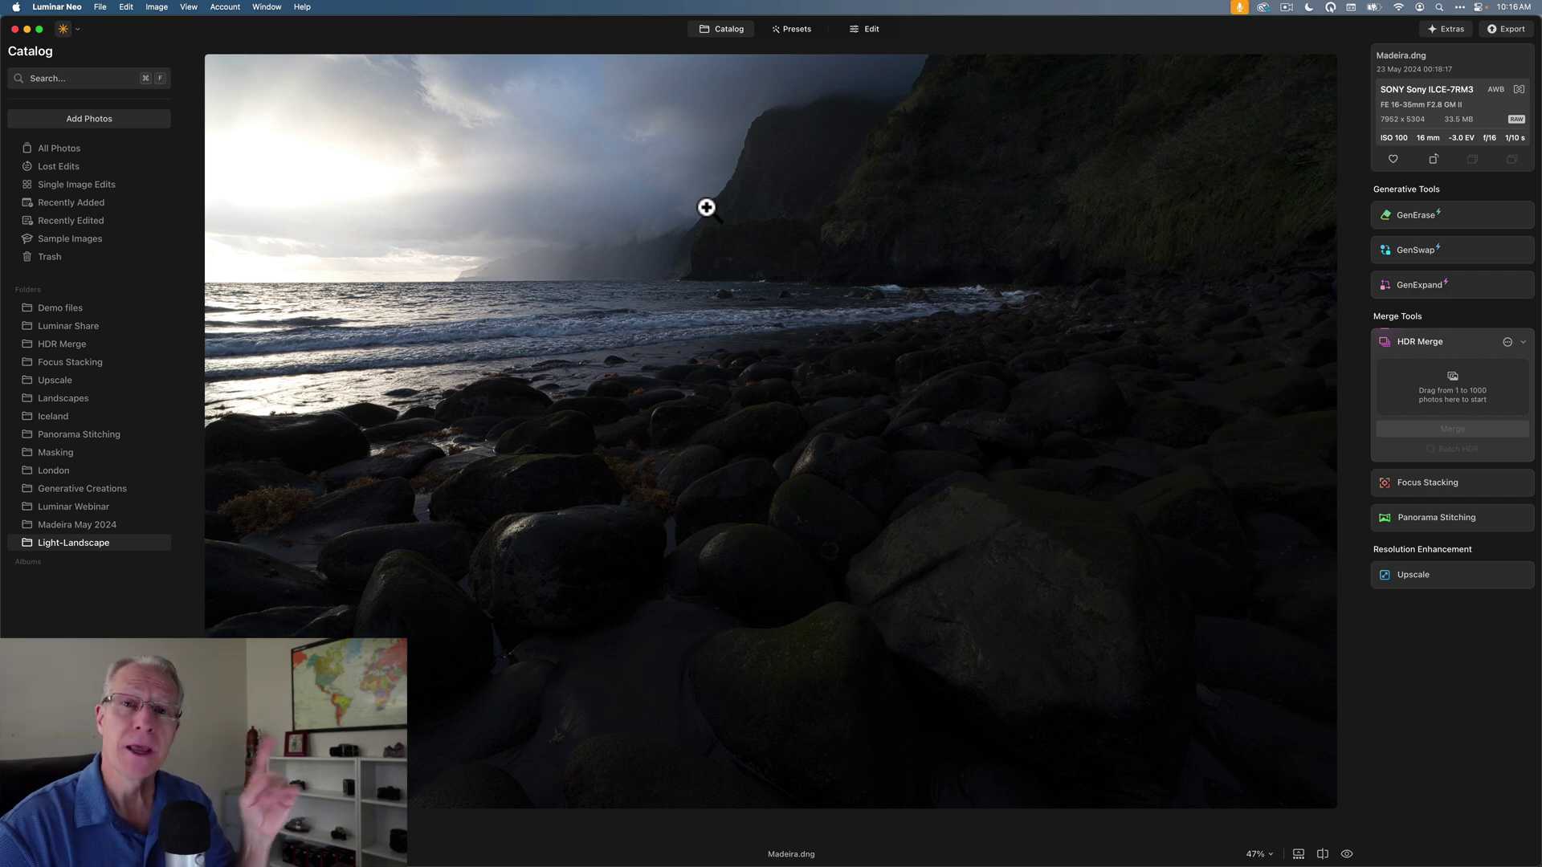
- Step forward to Madeira_HDR.jpeg, then on to Iceland2.dng
key("Right")
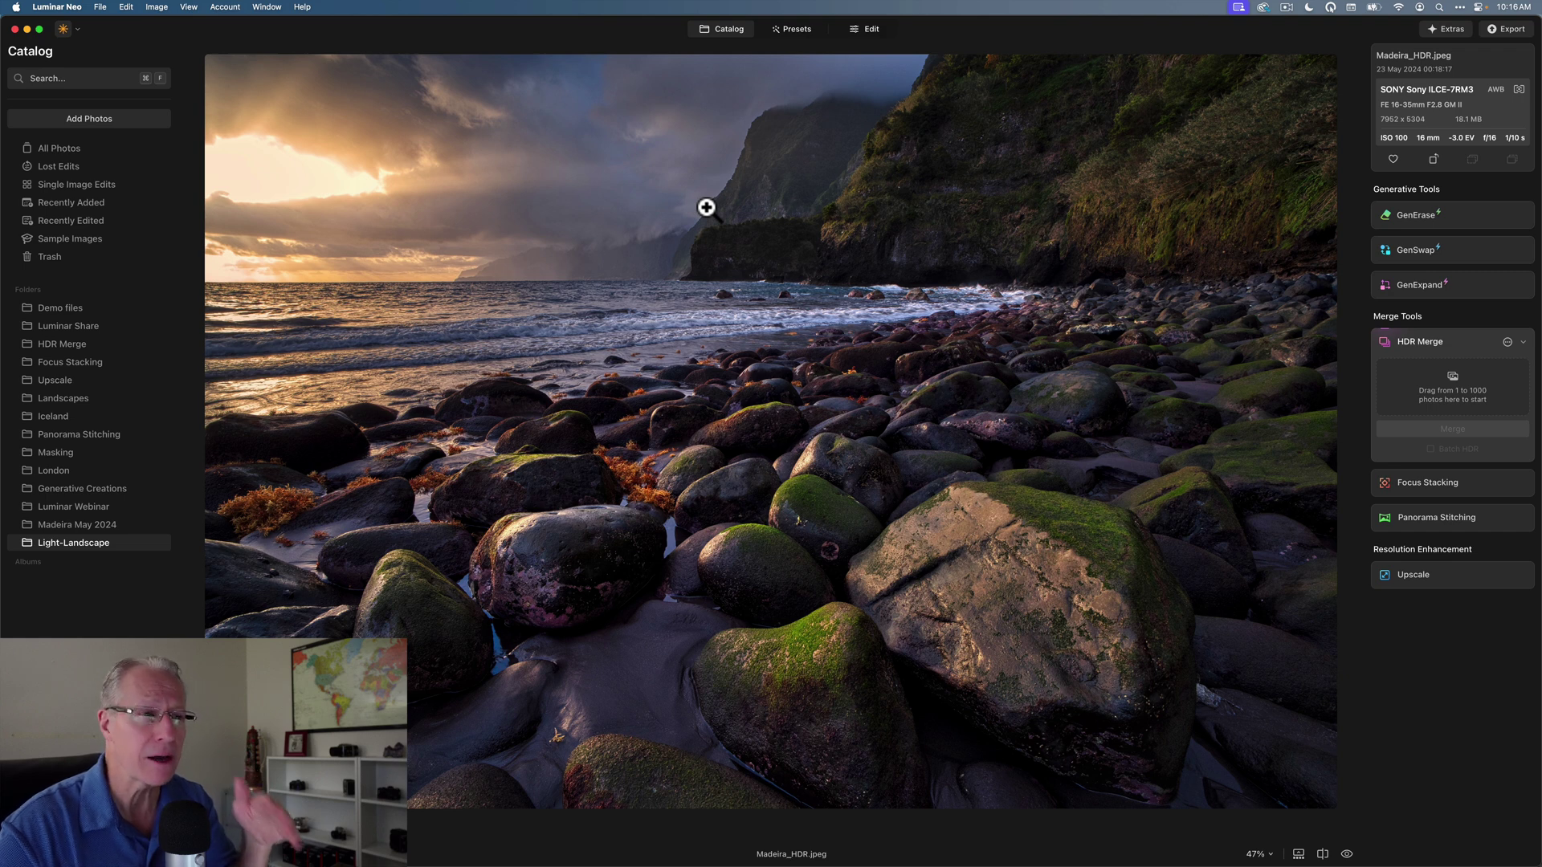
key("Right")
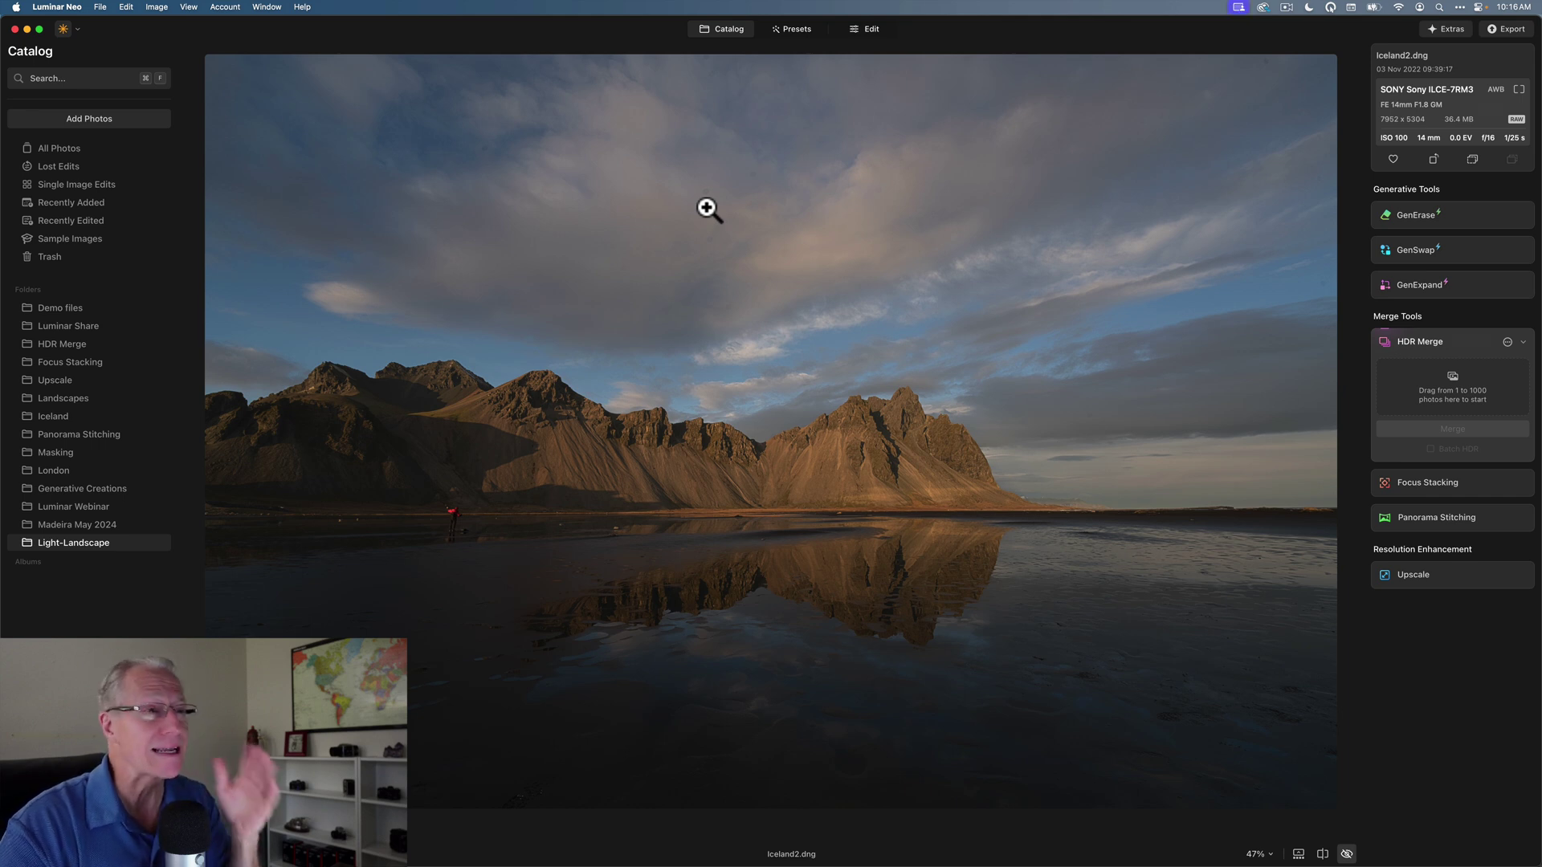
- Compare the black-and-white Iceland2 edit against its colour original
key("backslash")
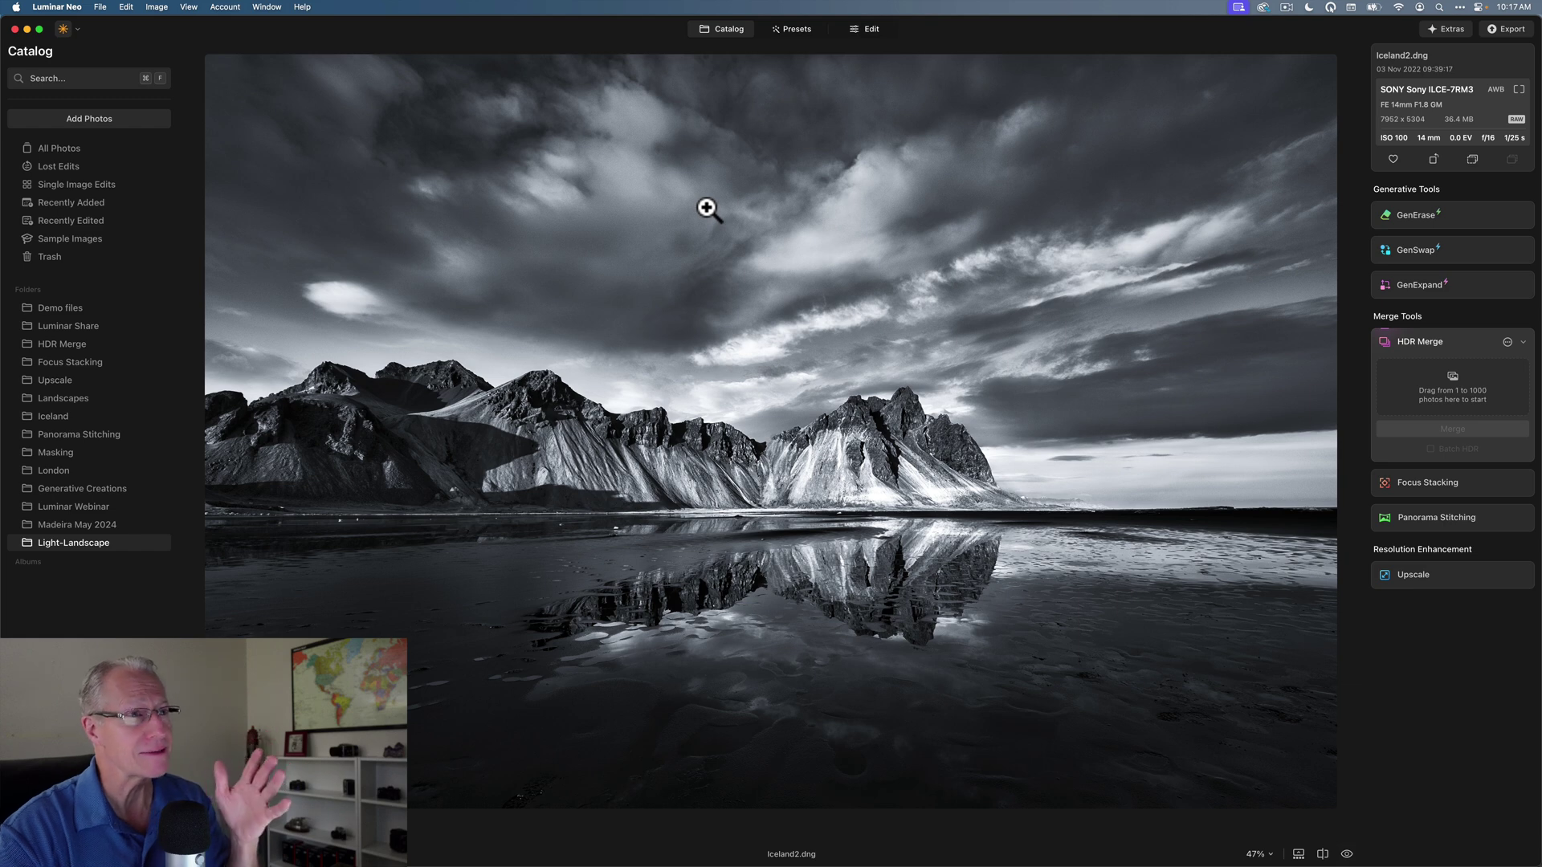
key("backslash")
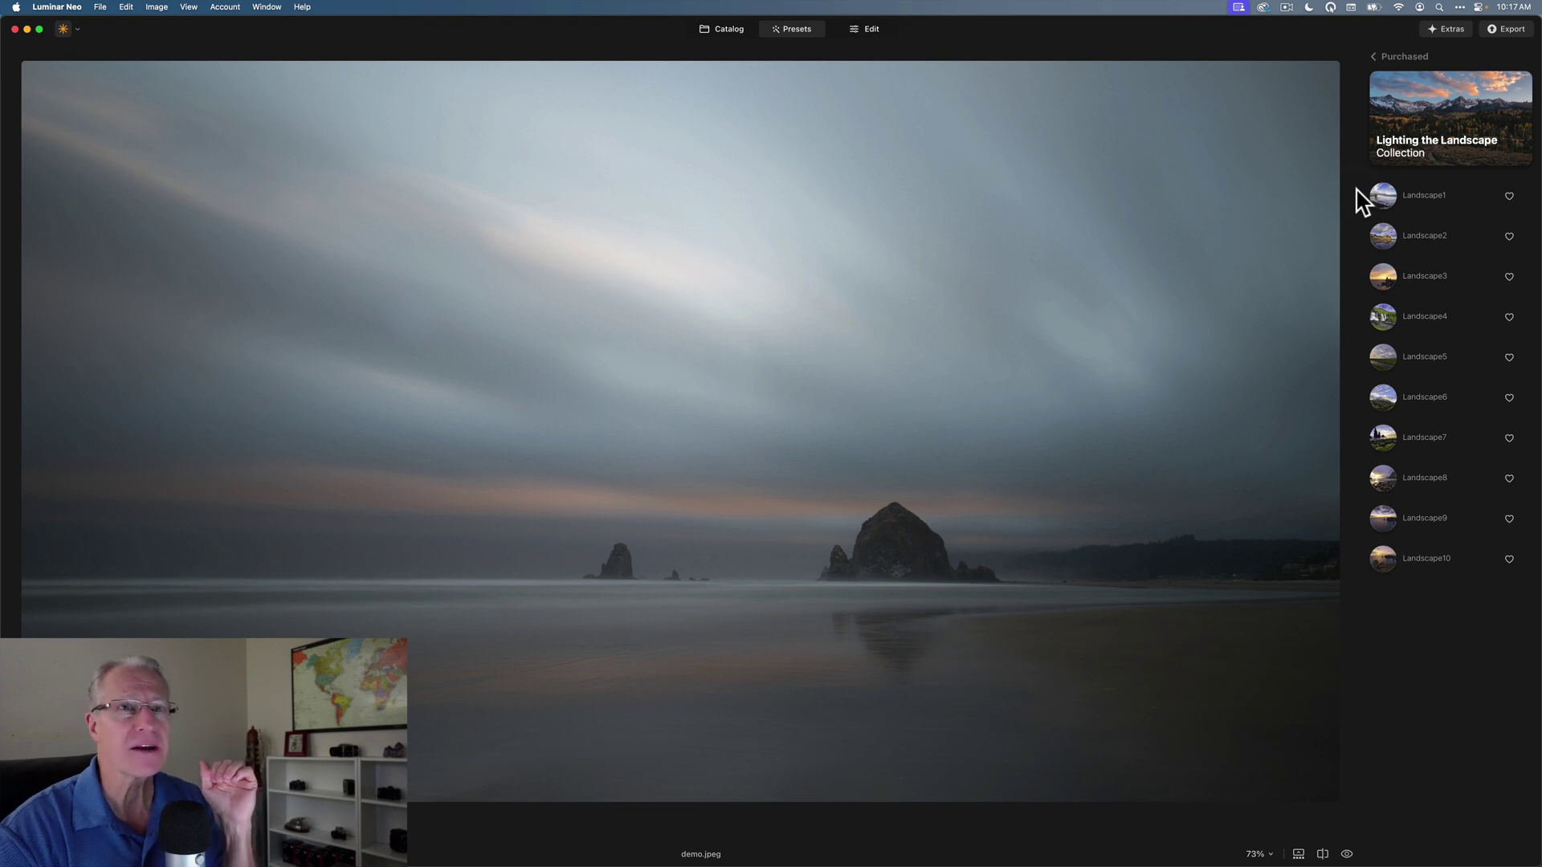
- Try the Landscape1 through Landscape5 presets on the sea-stack photo
left_click(1383, 196)
left_click(1387, 227)
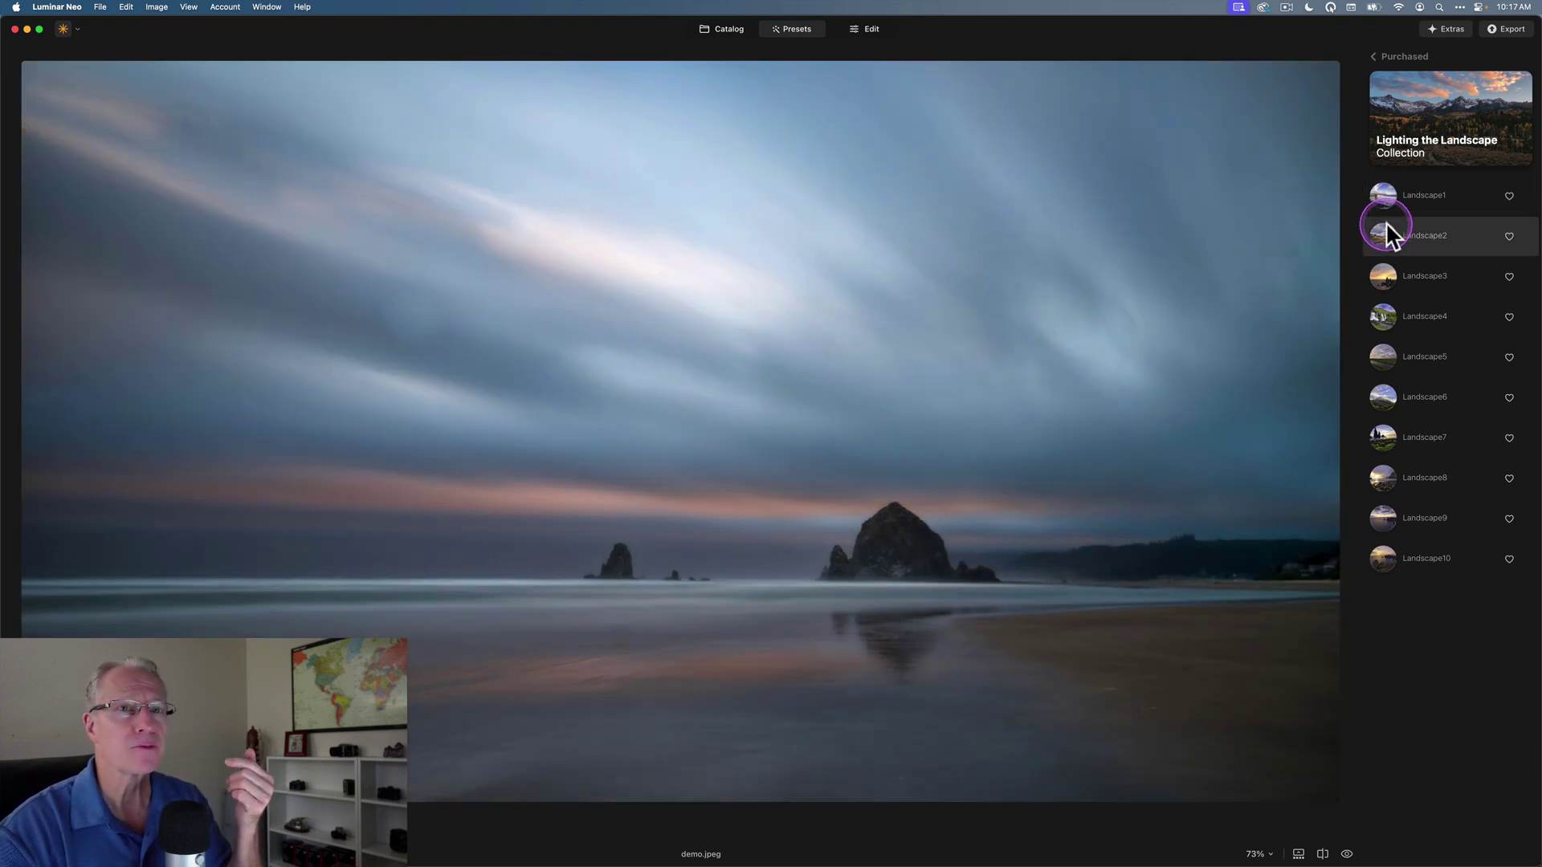
left_click(1386, 273)
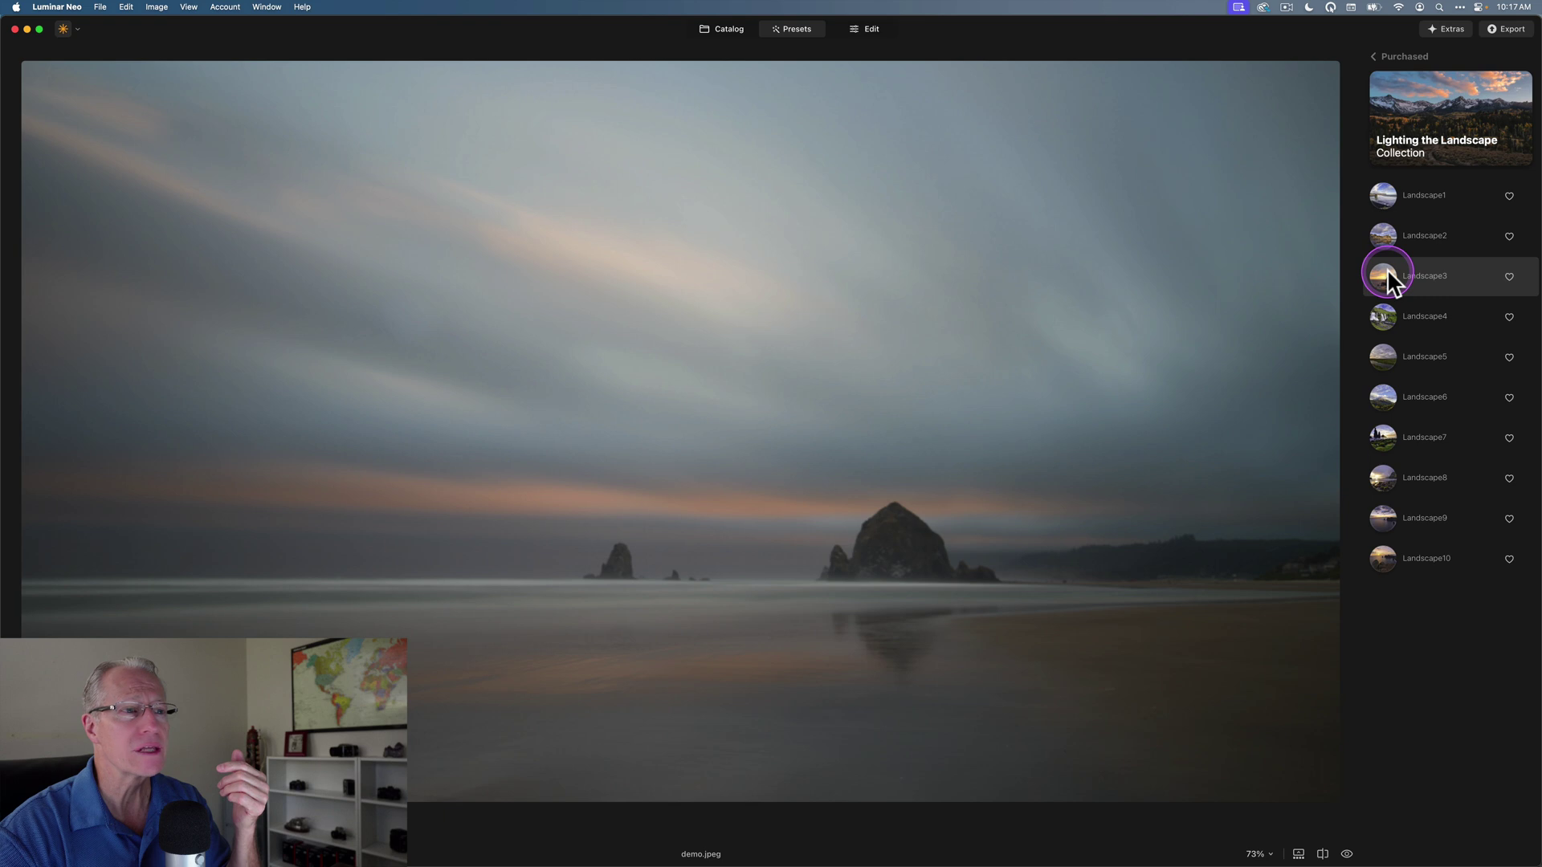
left_click(1383, 317)
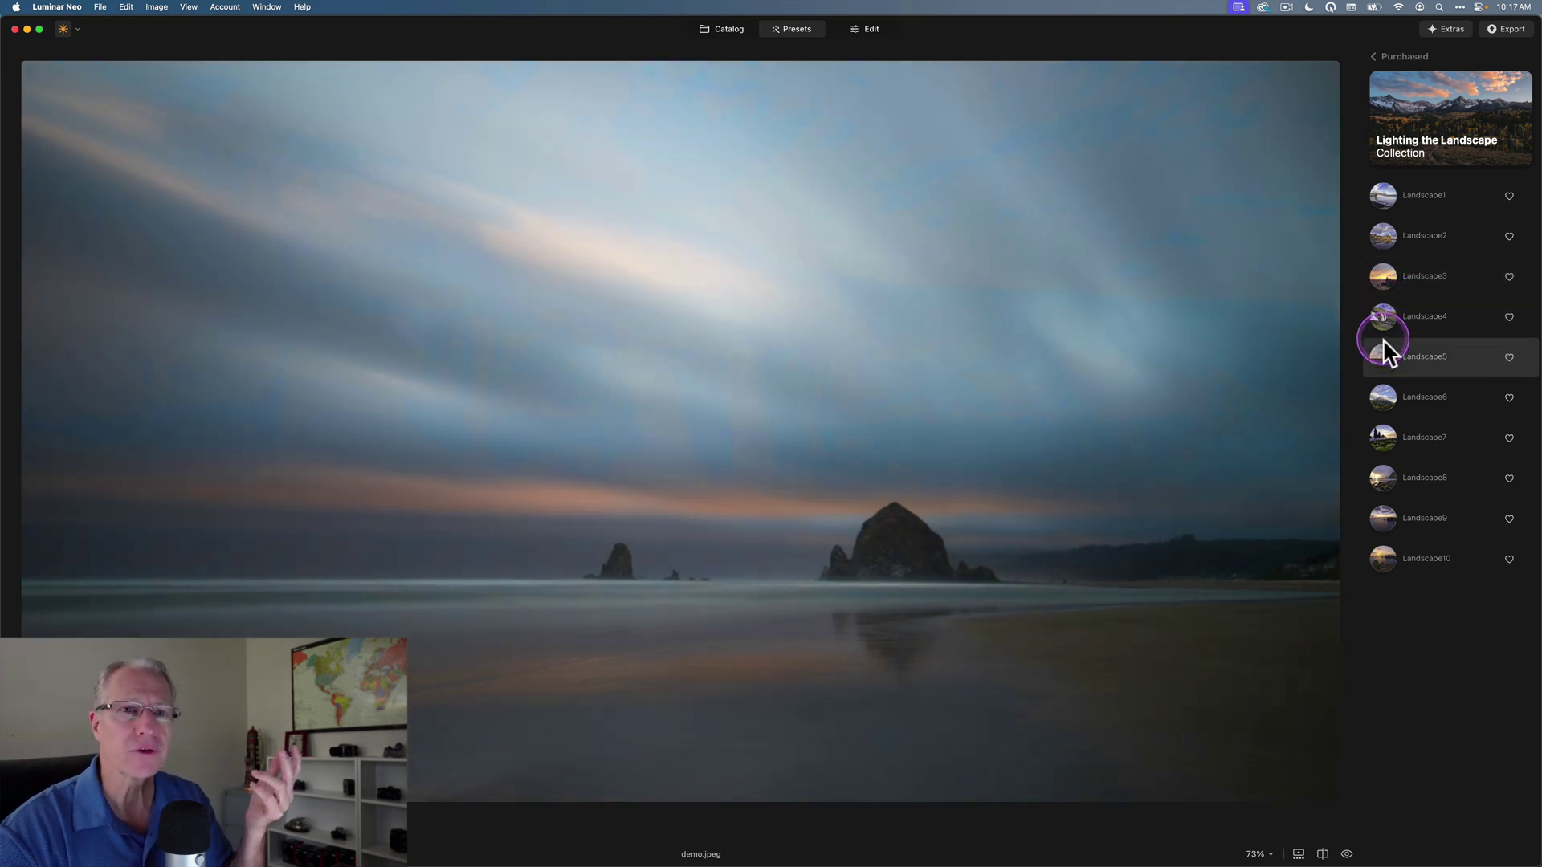
left_click(1383, 349)
- Try Landscape6 through Landscape10, settling on pinkish-purple Landscape10, then bring up the sky images in Preview
left_click(1382, 394)
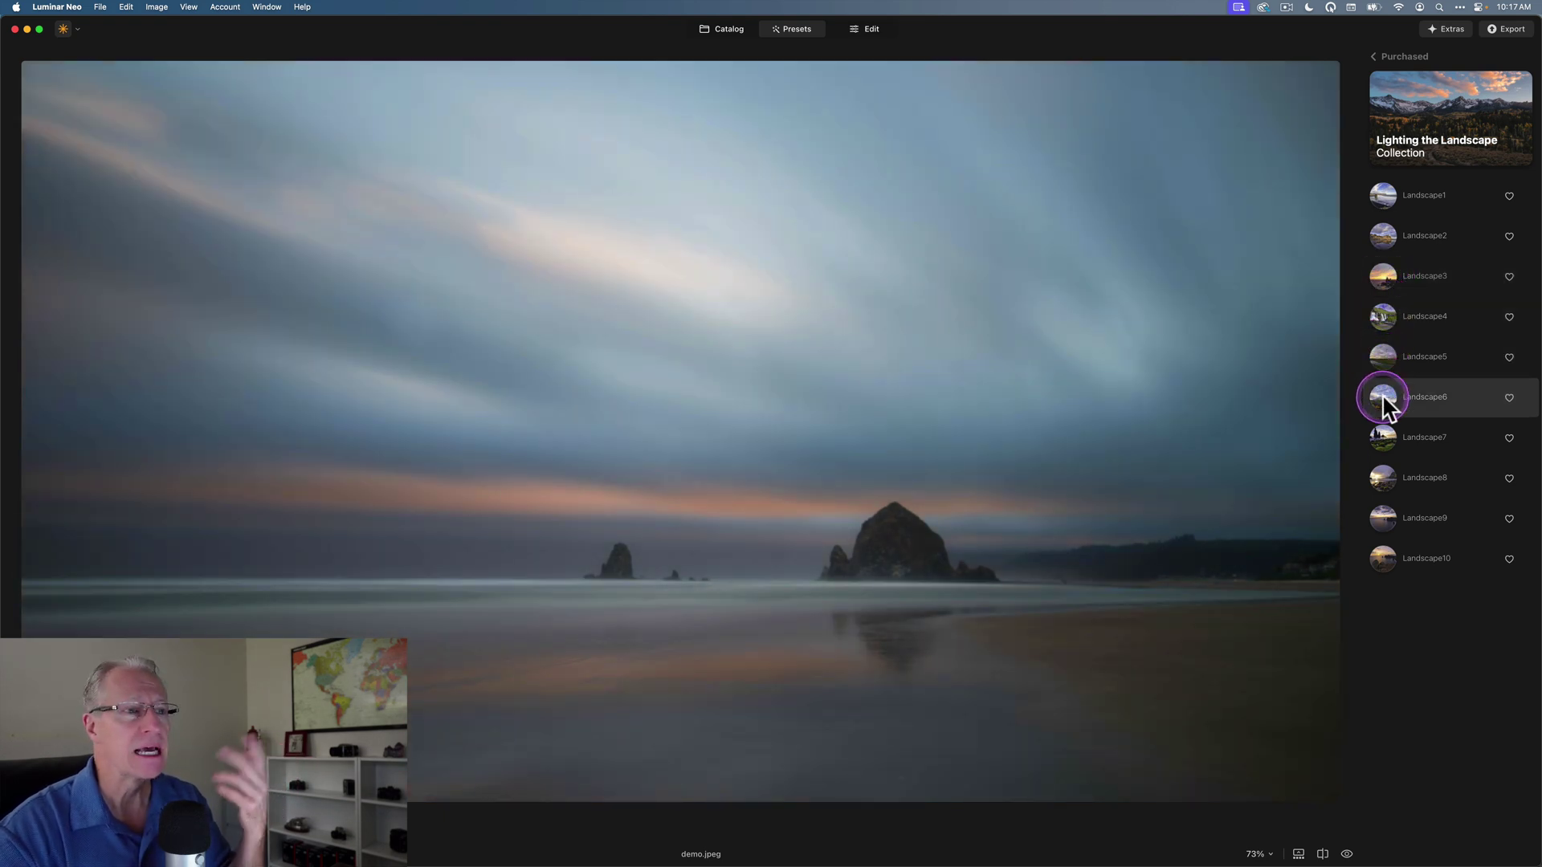
left_click(1385, 433)
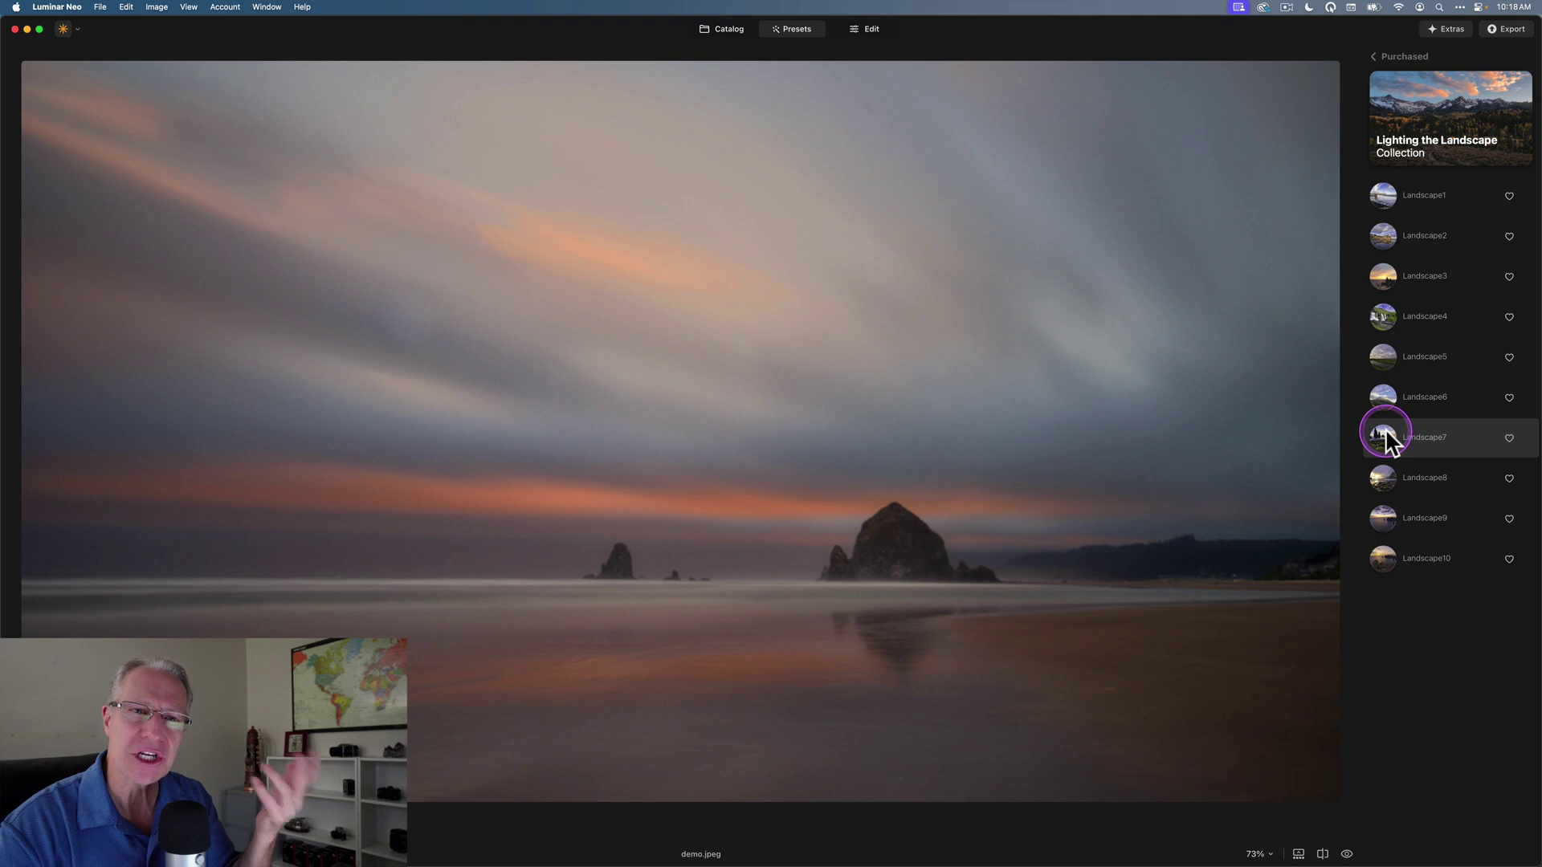
left_click(1382, 474)
left_click(1383, 518)
left_click(1383, 558)
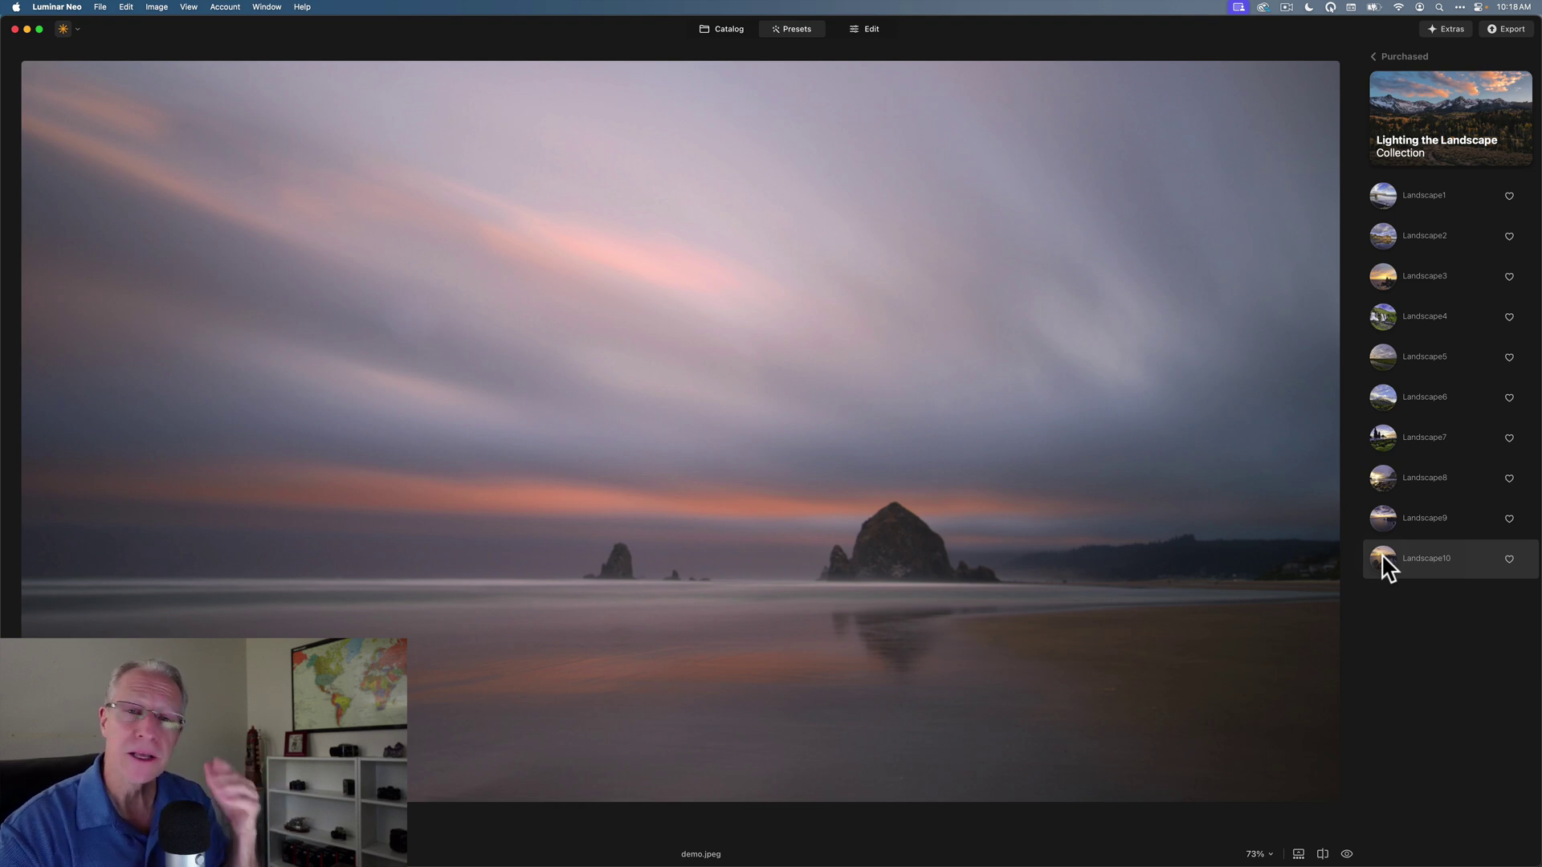
left_click(74, 66)
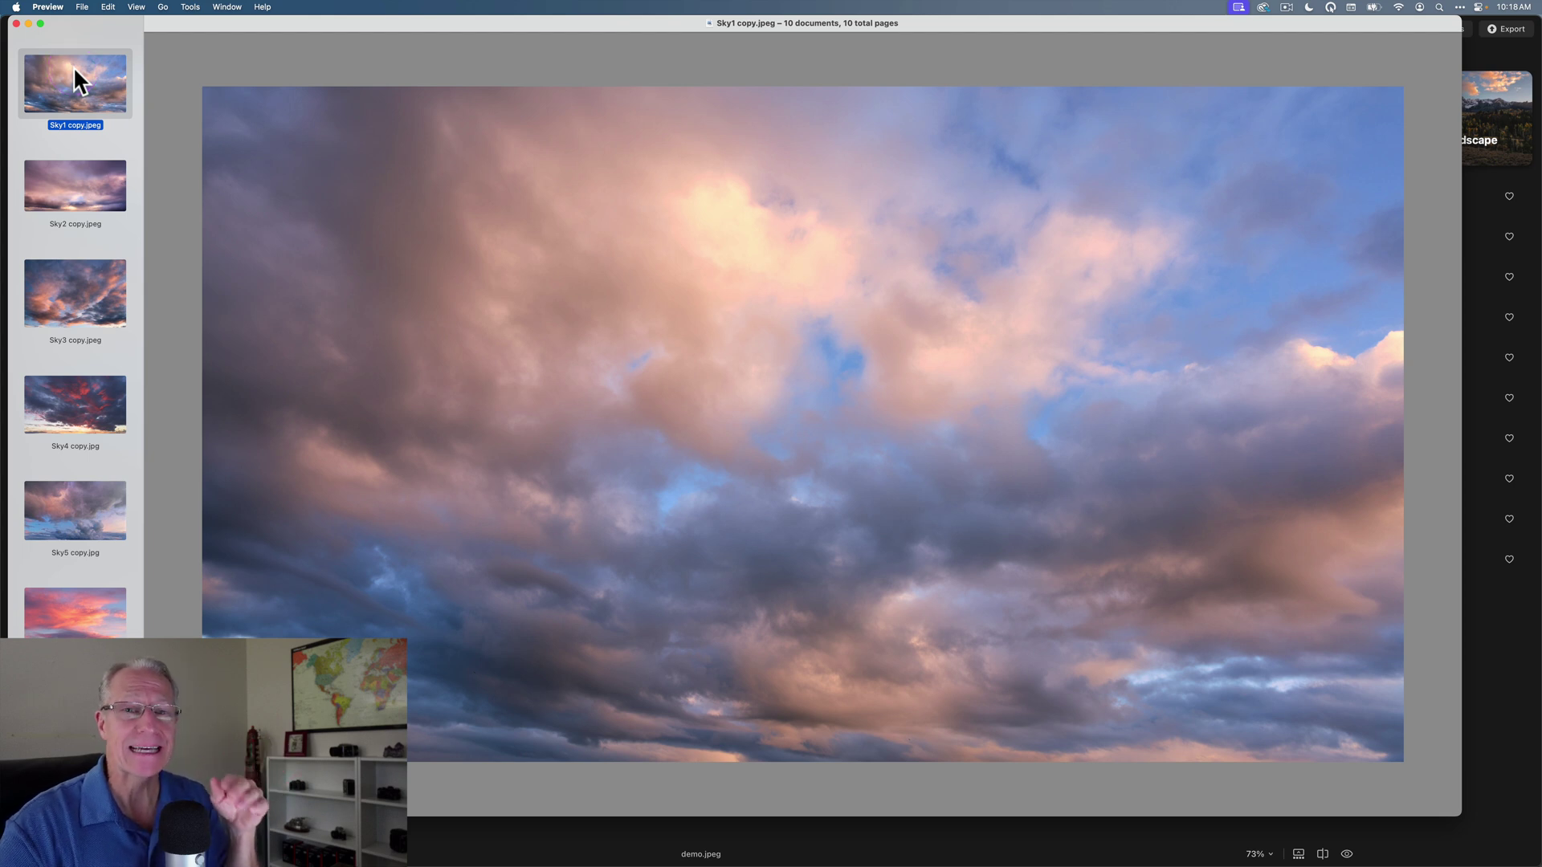
- Step through the sky images from Sky2 to the pink-and-violet Sky9 copy.jpg
key("Down")
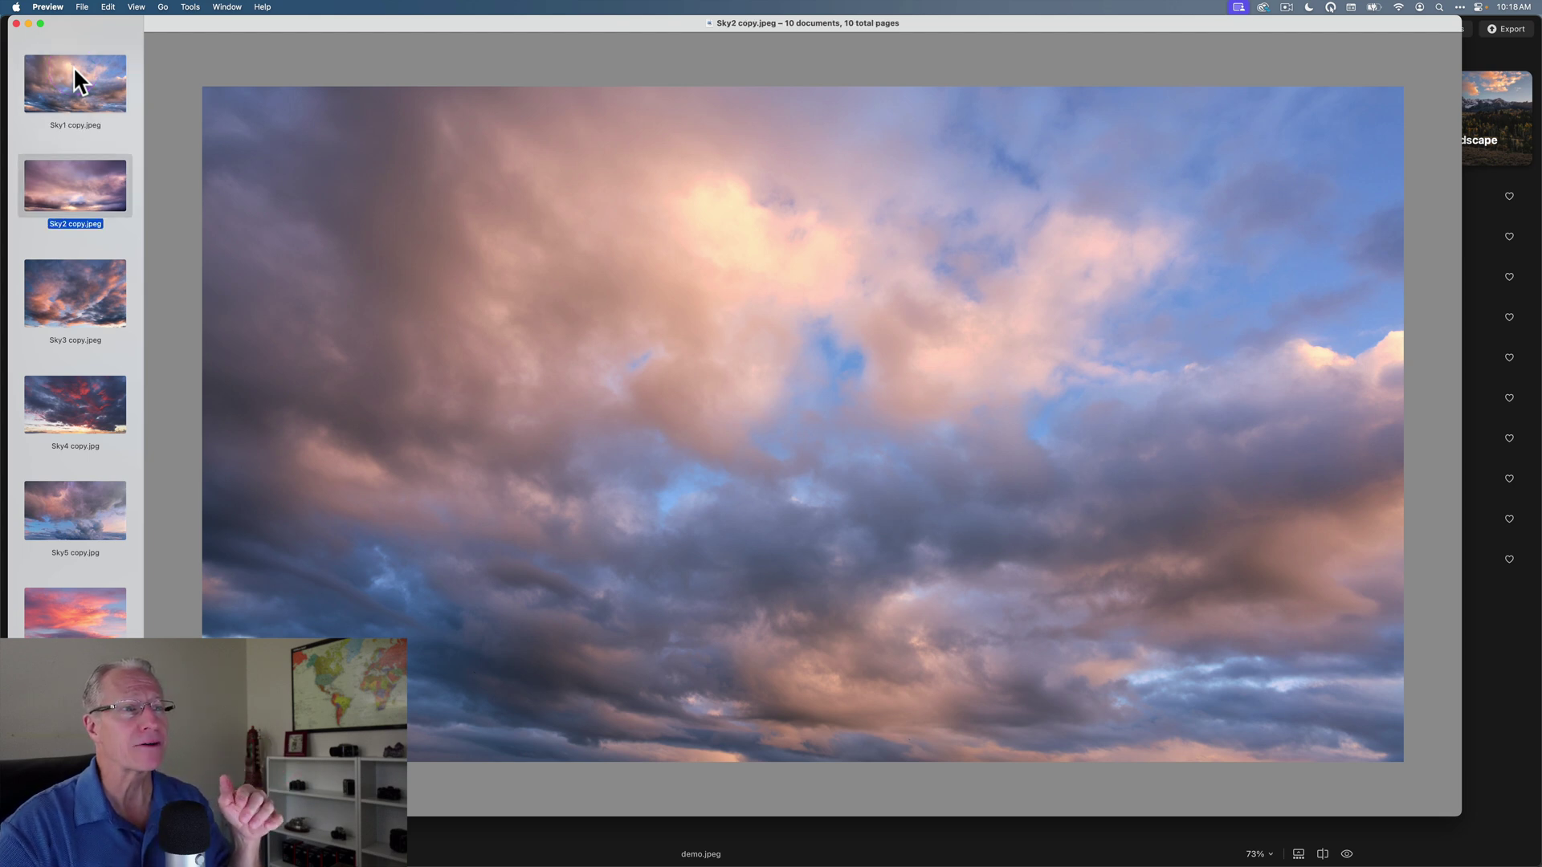
key("Down")
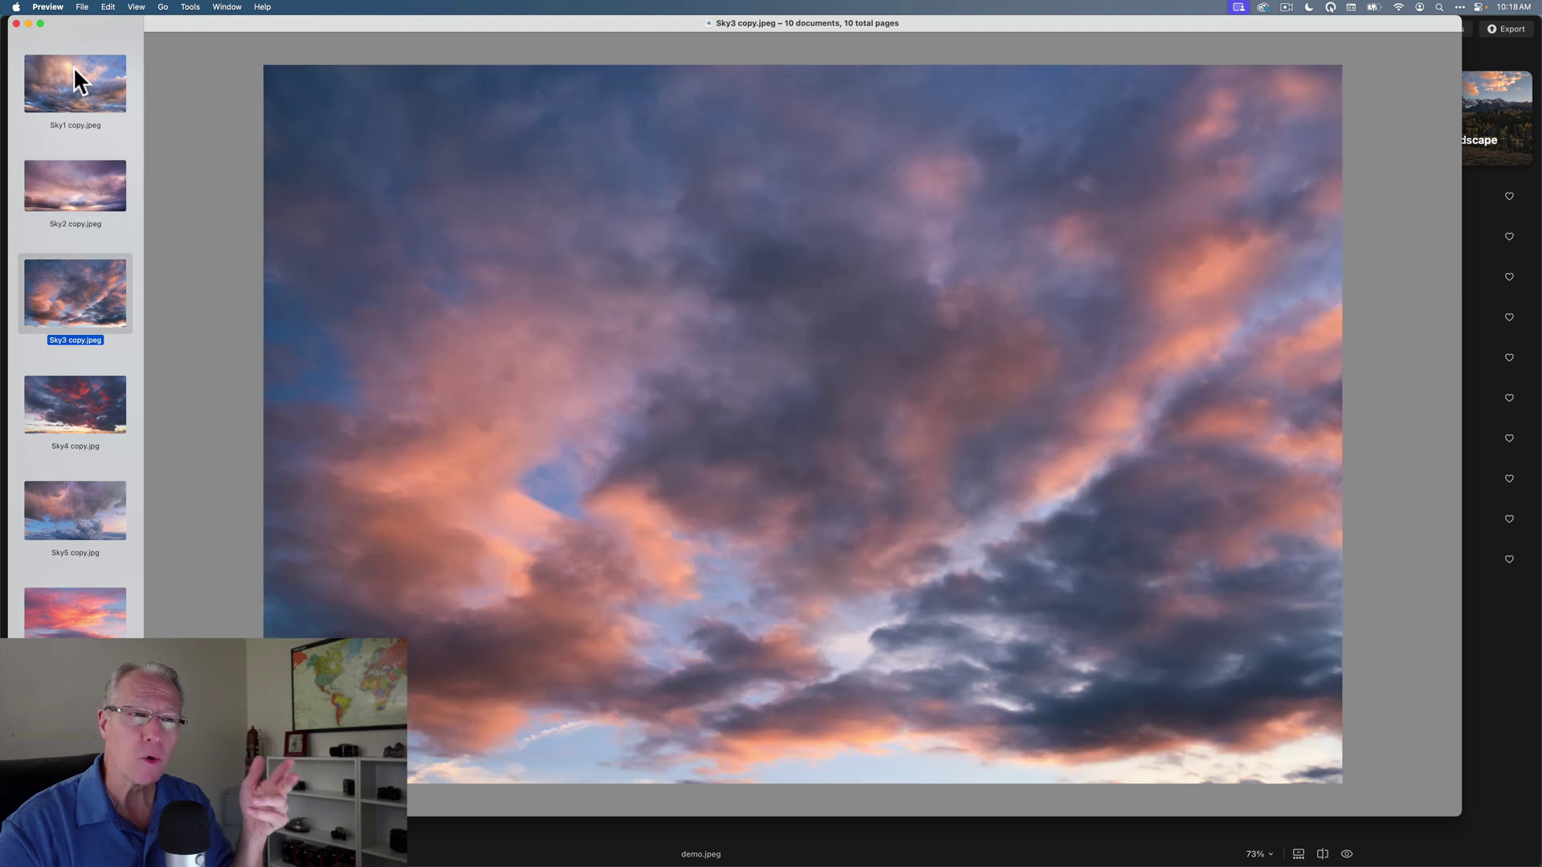
key("Down")
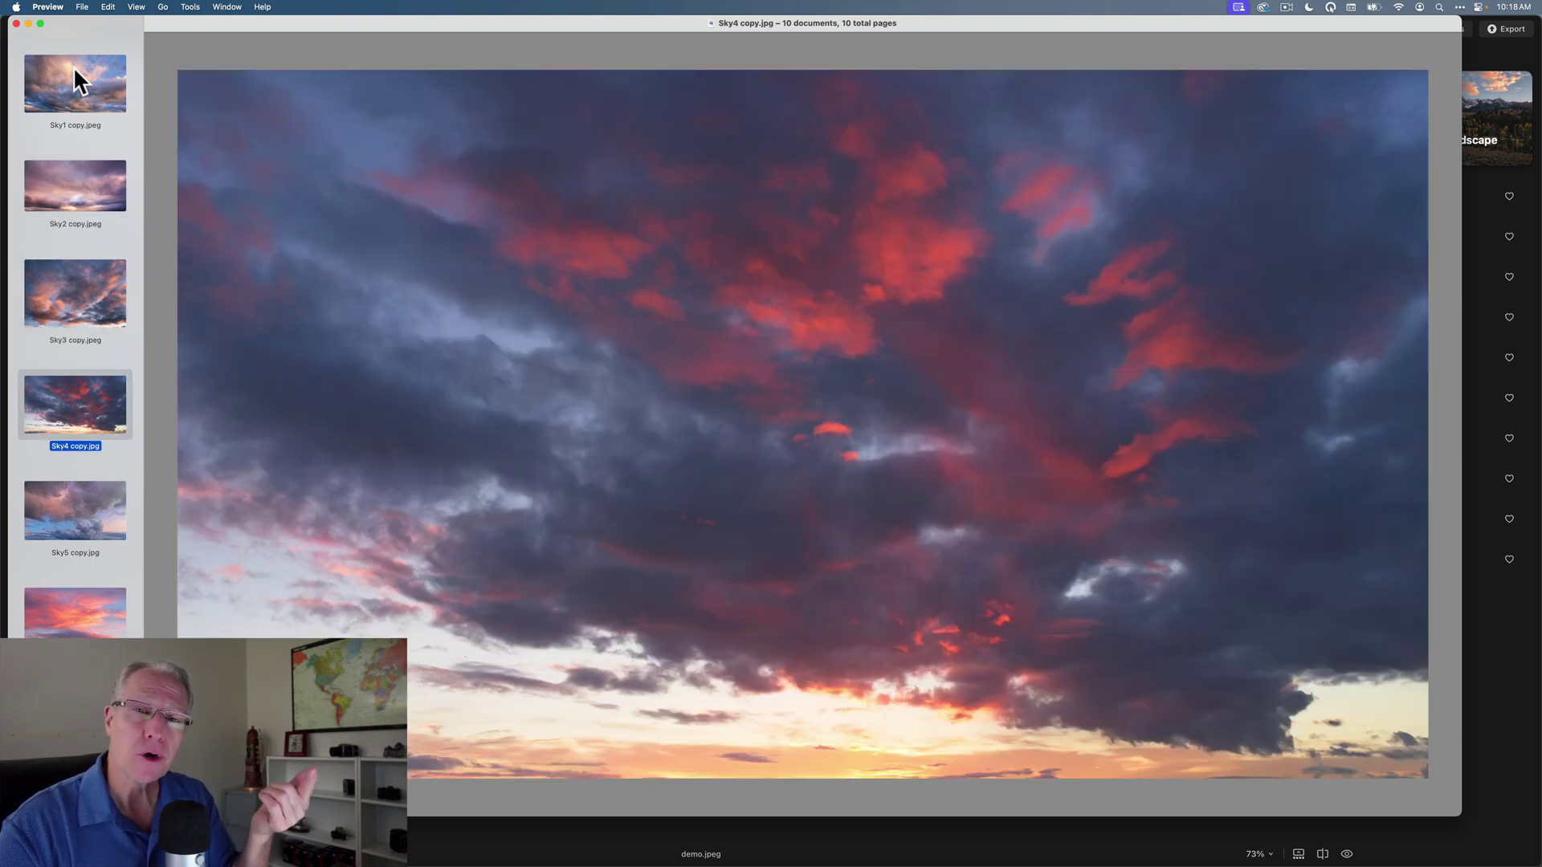
key("Down")
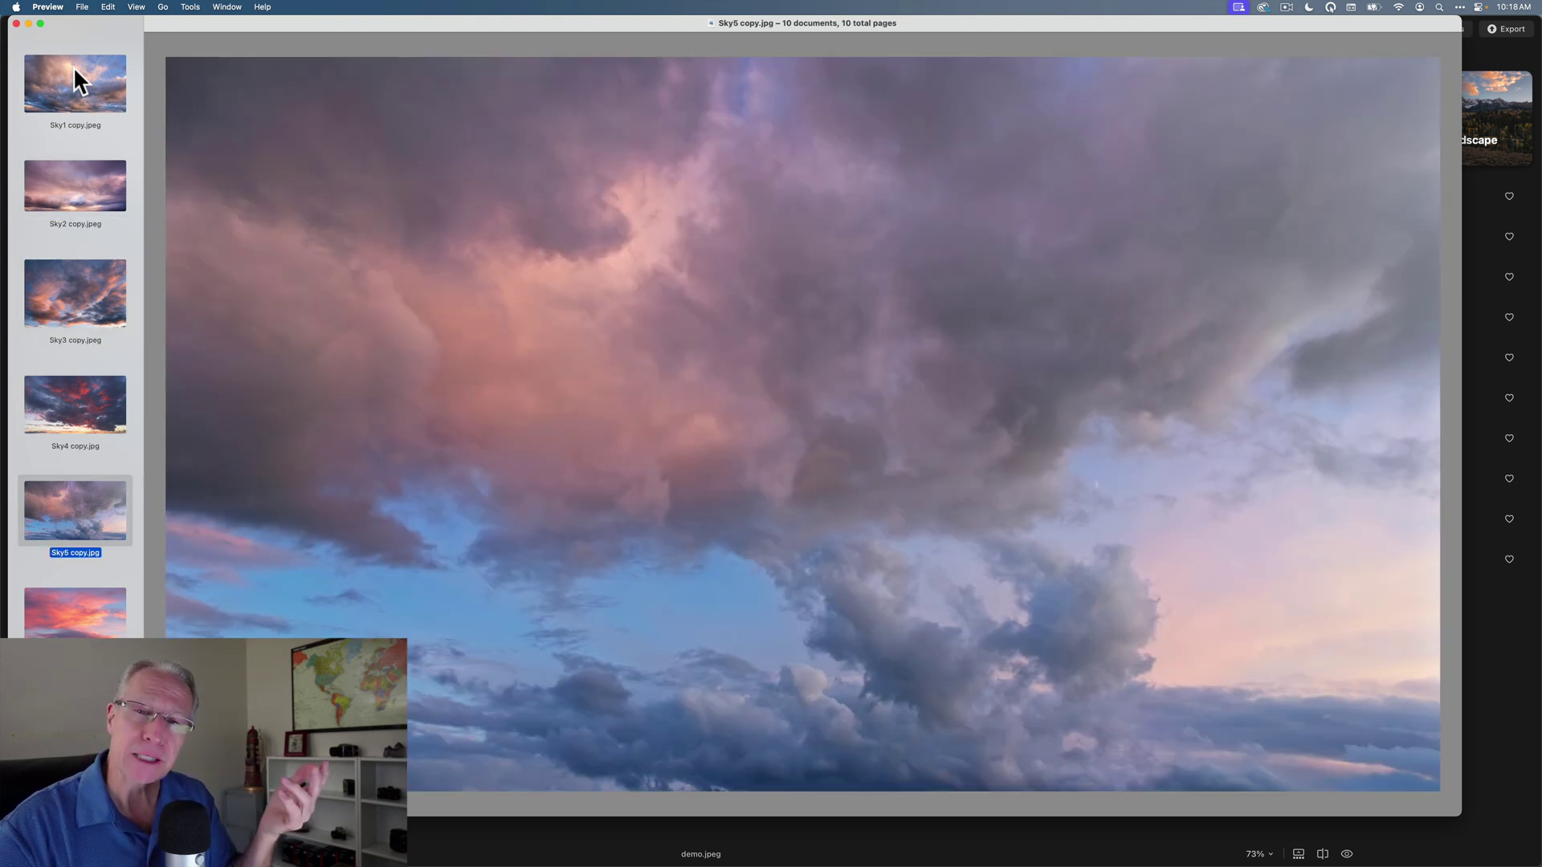
key("Down")
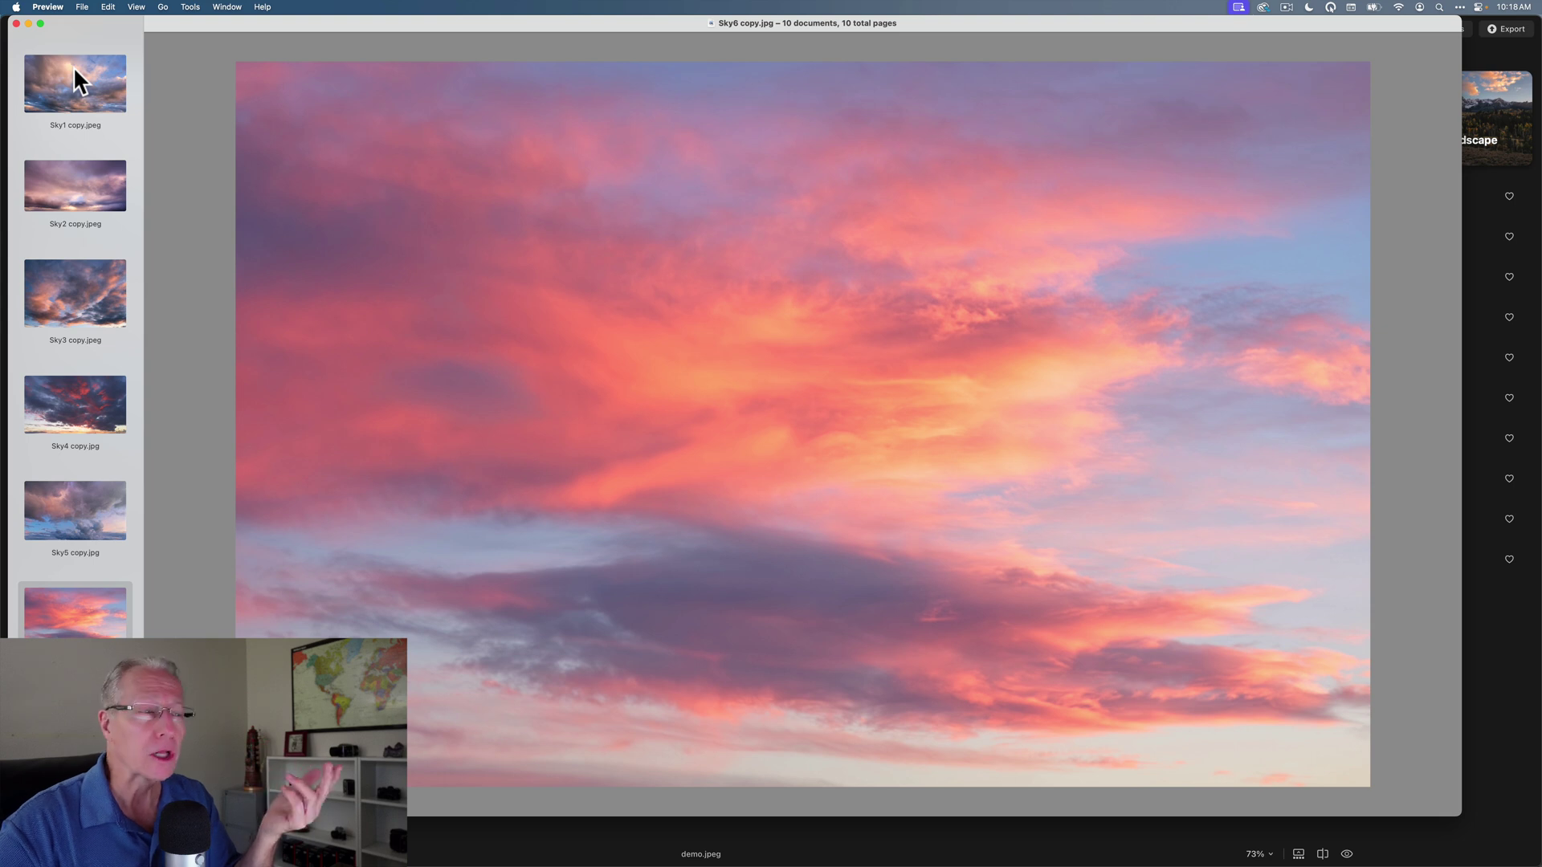
key("Down")
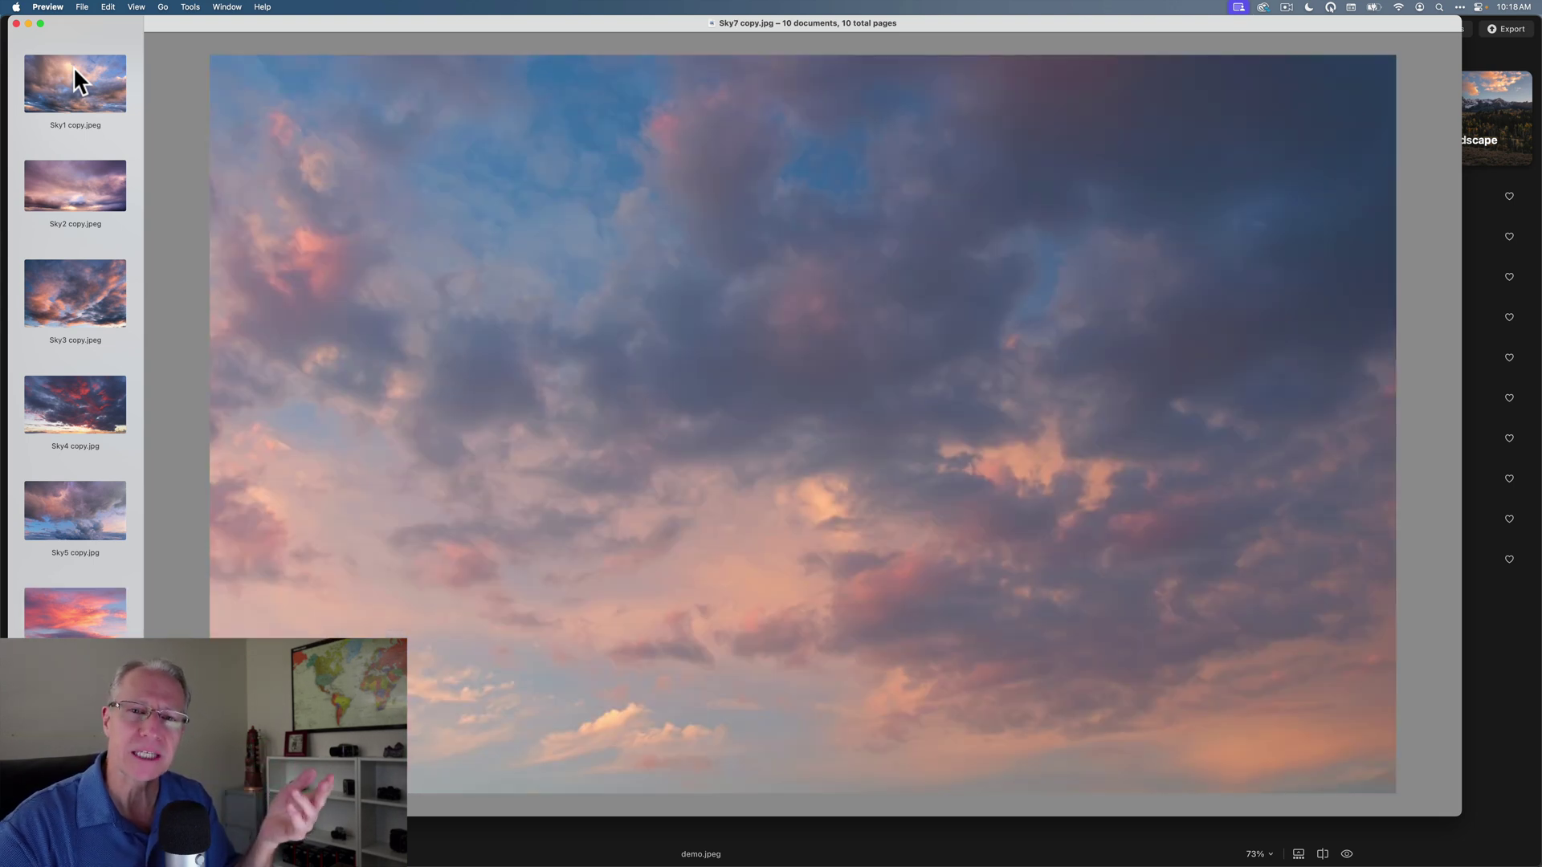
key("Down")
key("Down")
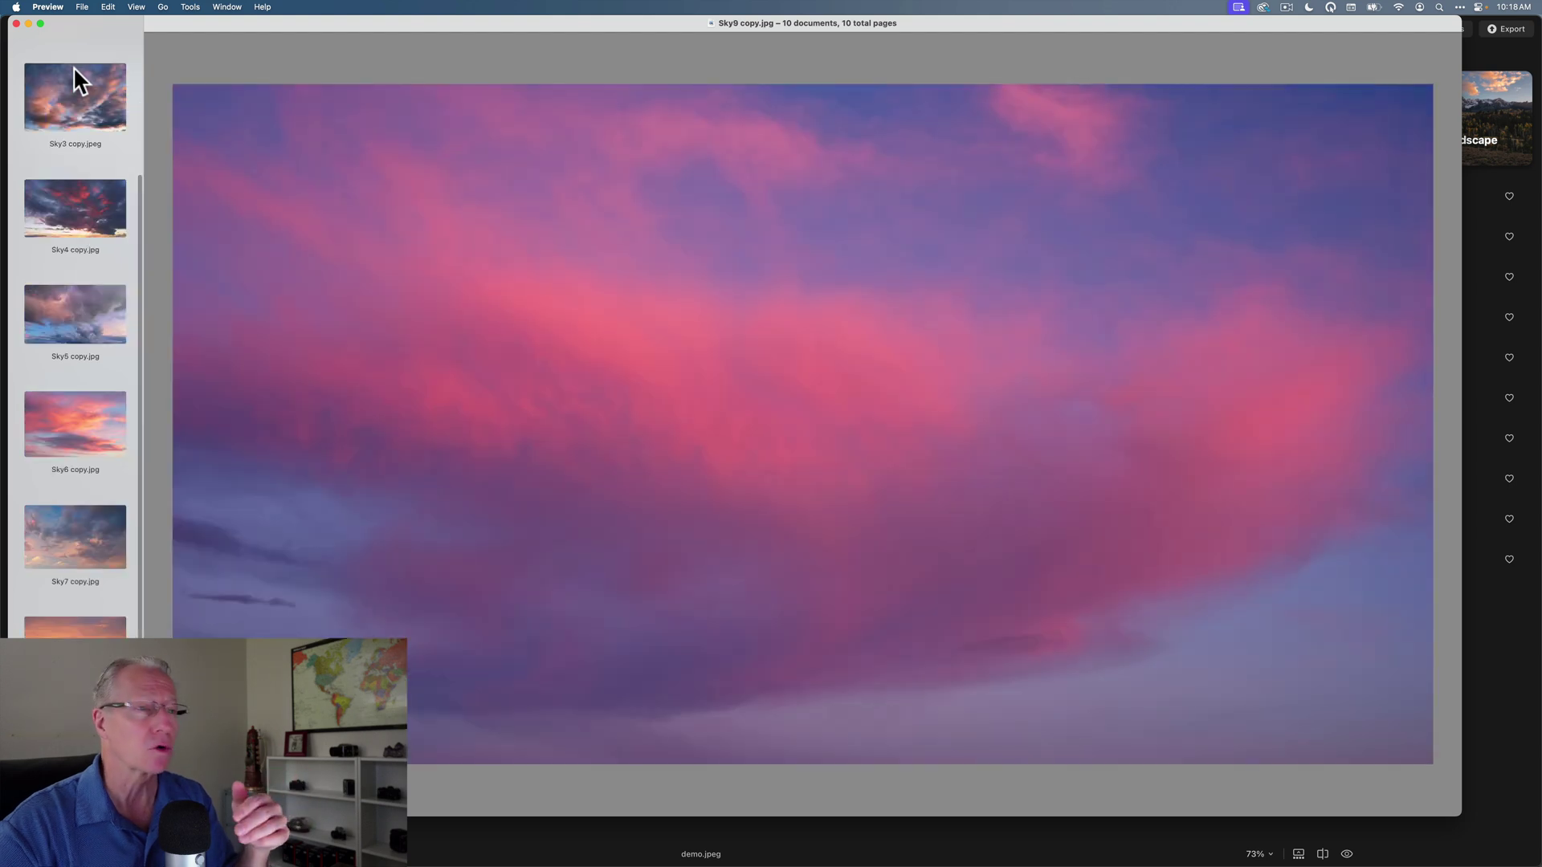
key("Down")
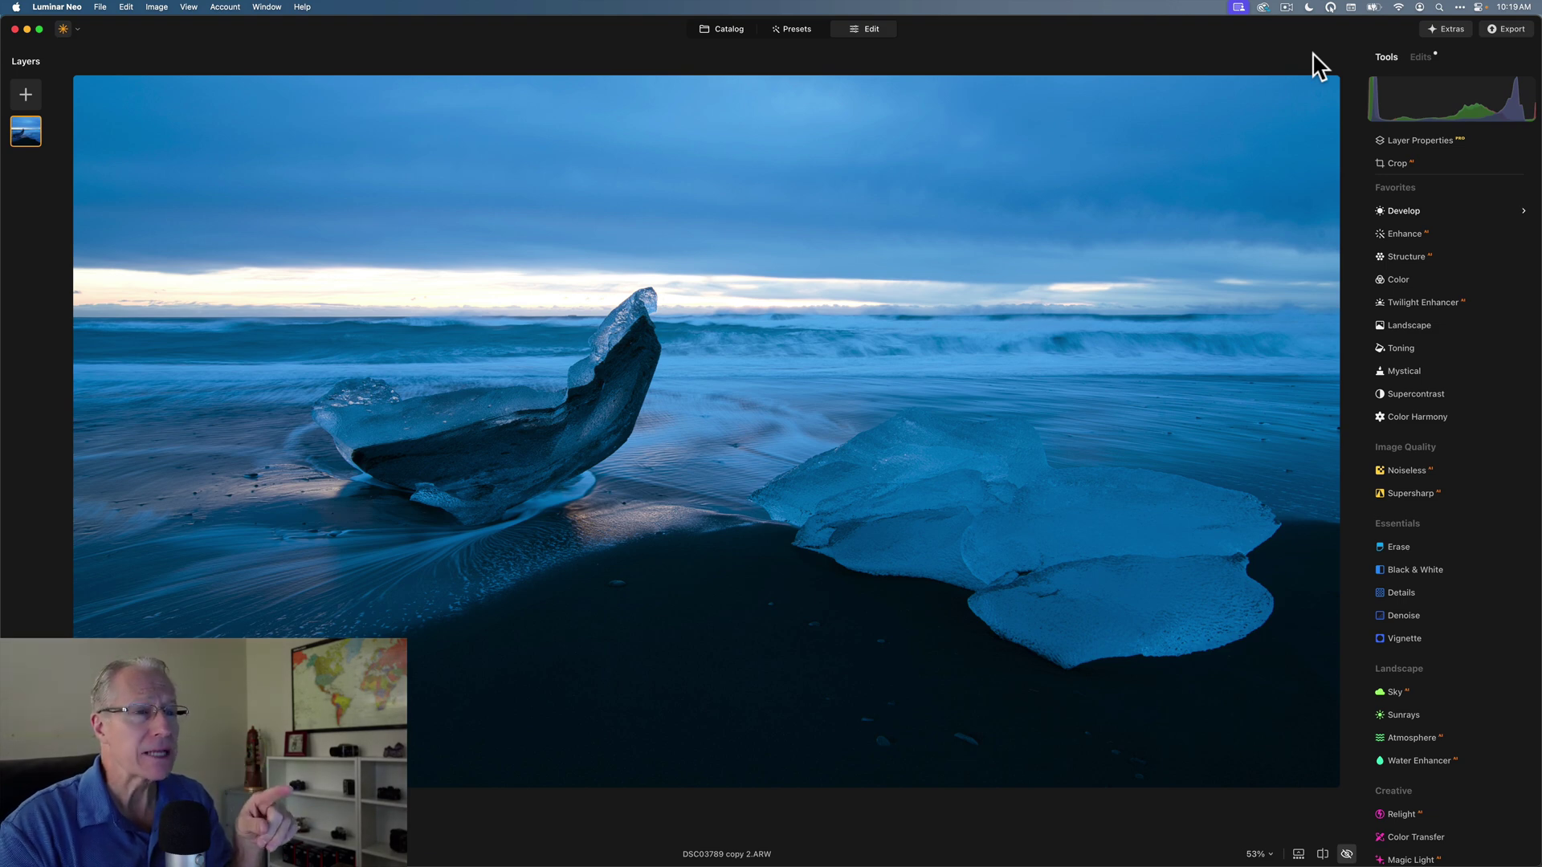
- Show the warm purple edit with its applied edits list, comparing briefly against the original
key("backslash")
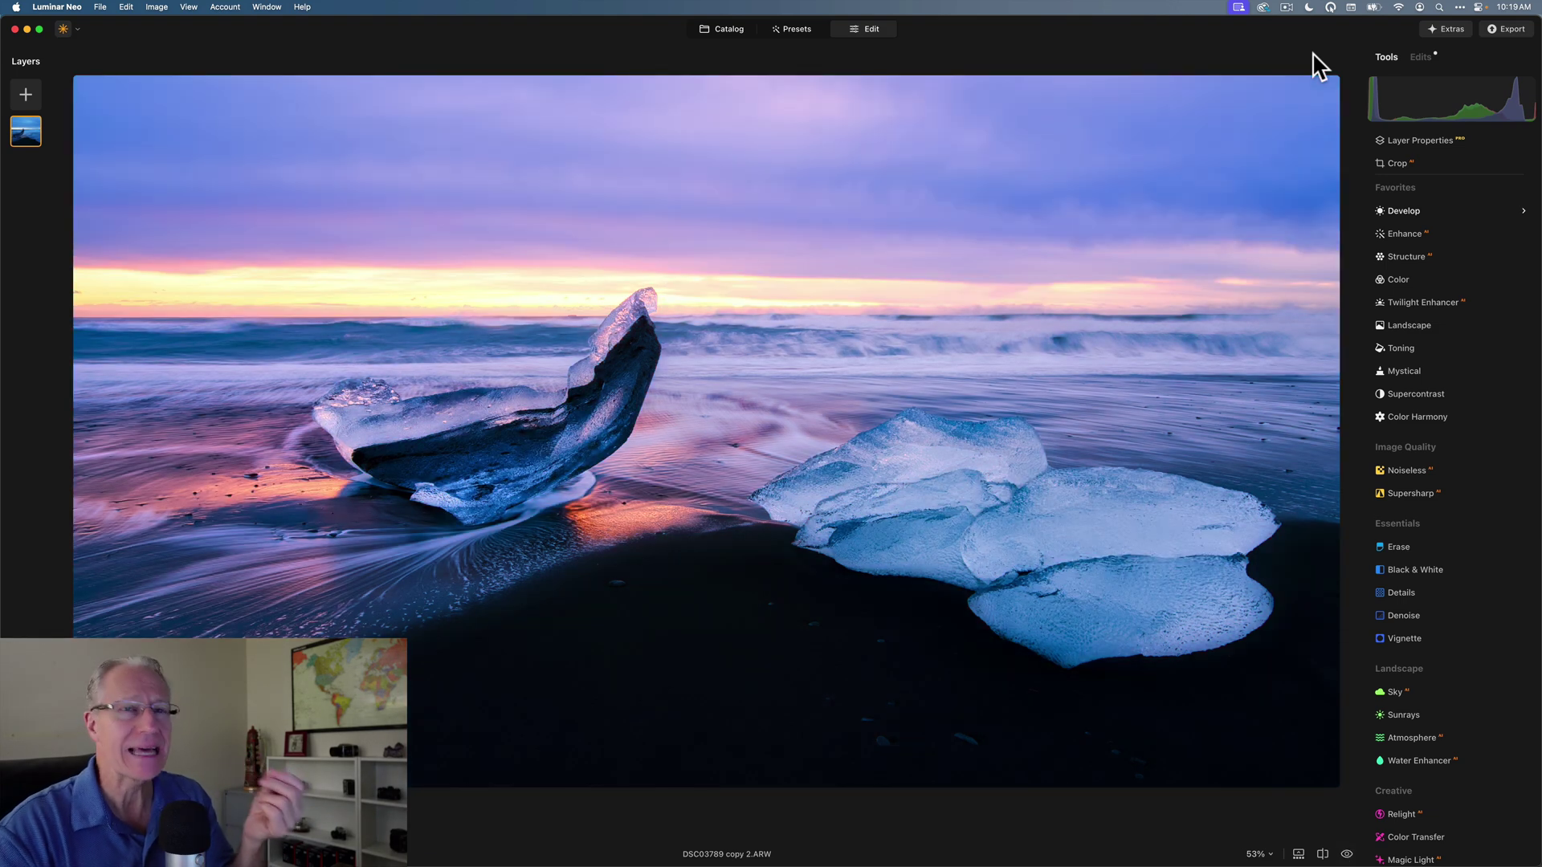
left_click(1419, 58)
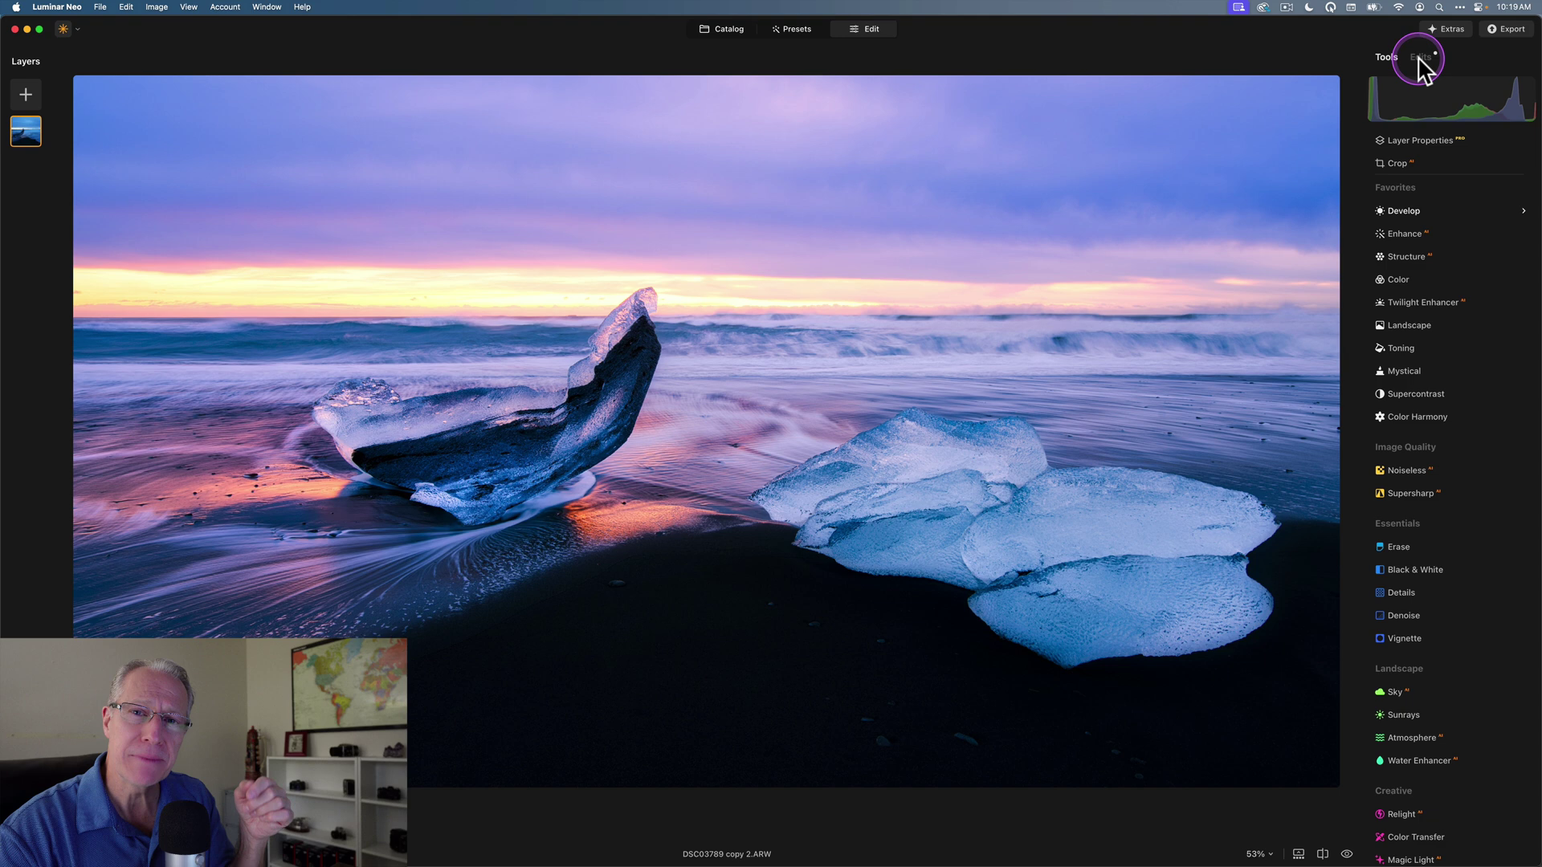
left_click(1423, 71)
left_click(1356, 555)
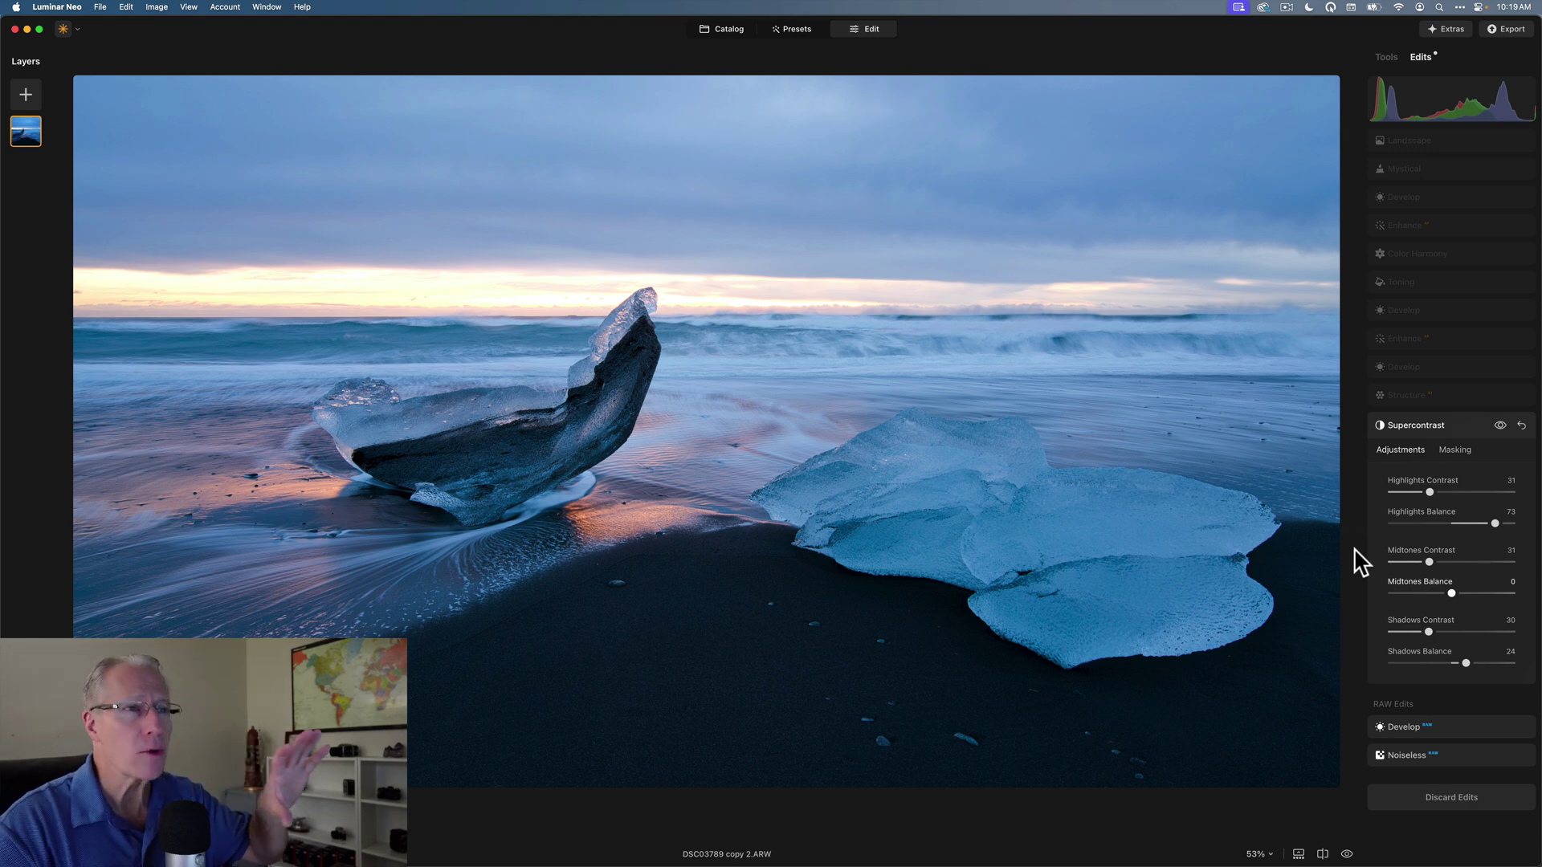
key("backslash")
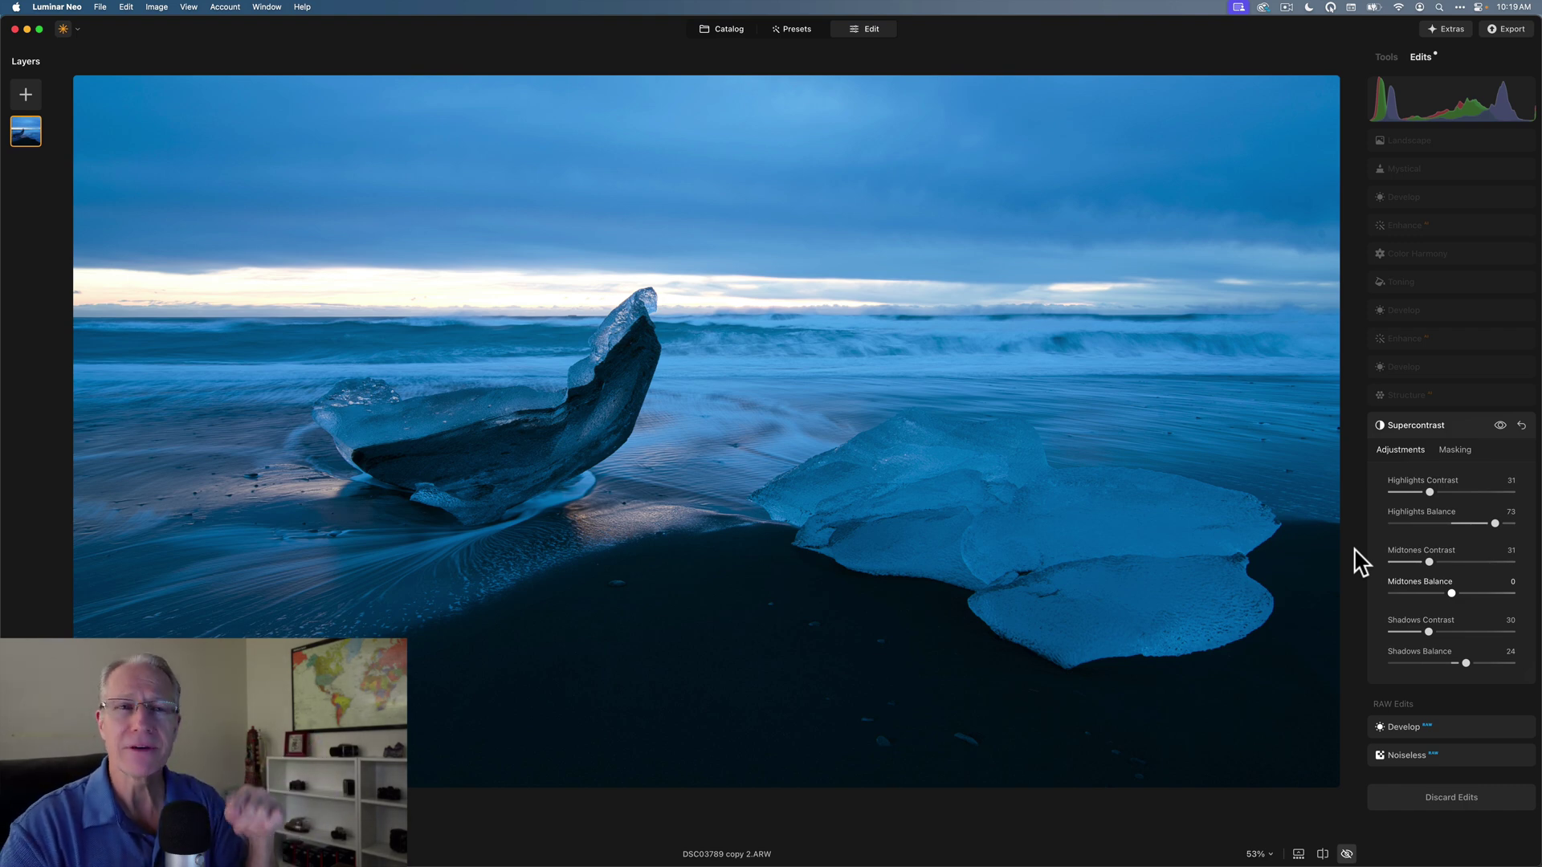
key("backslash")
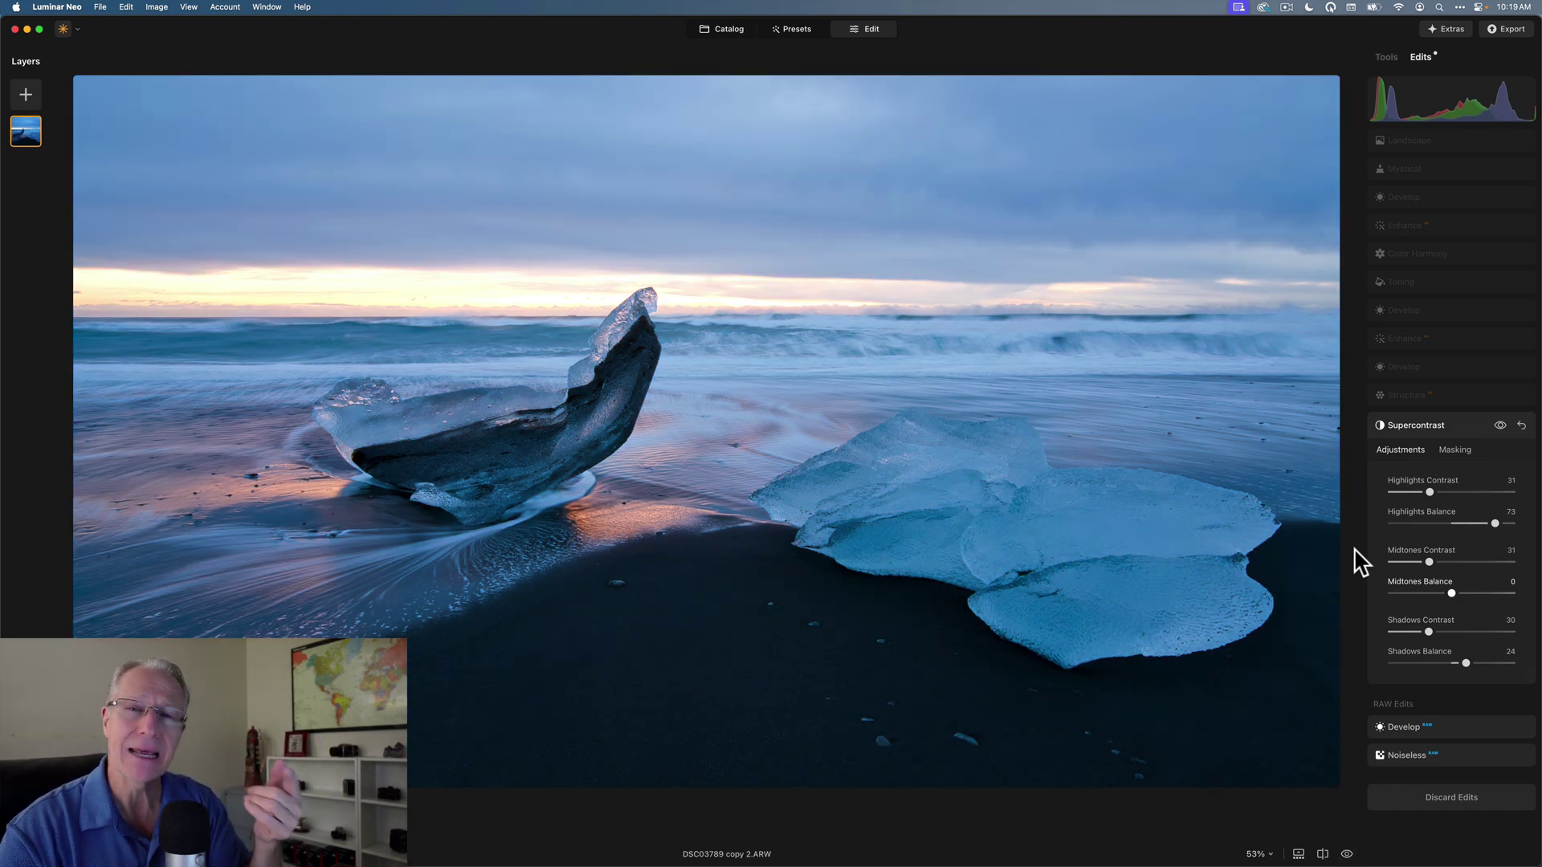
- Expand Structure (amount 53) and toggle its effect off and on to judge its impact
left_click(1501, 396)
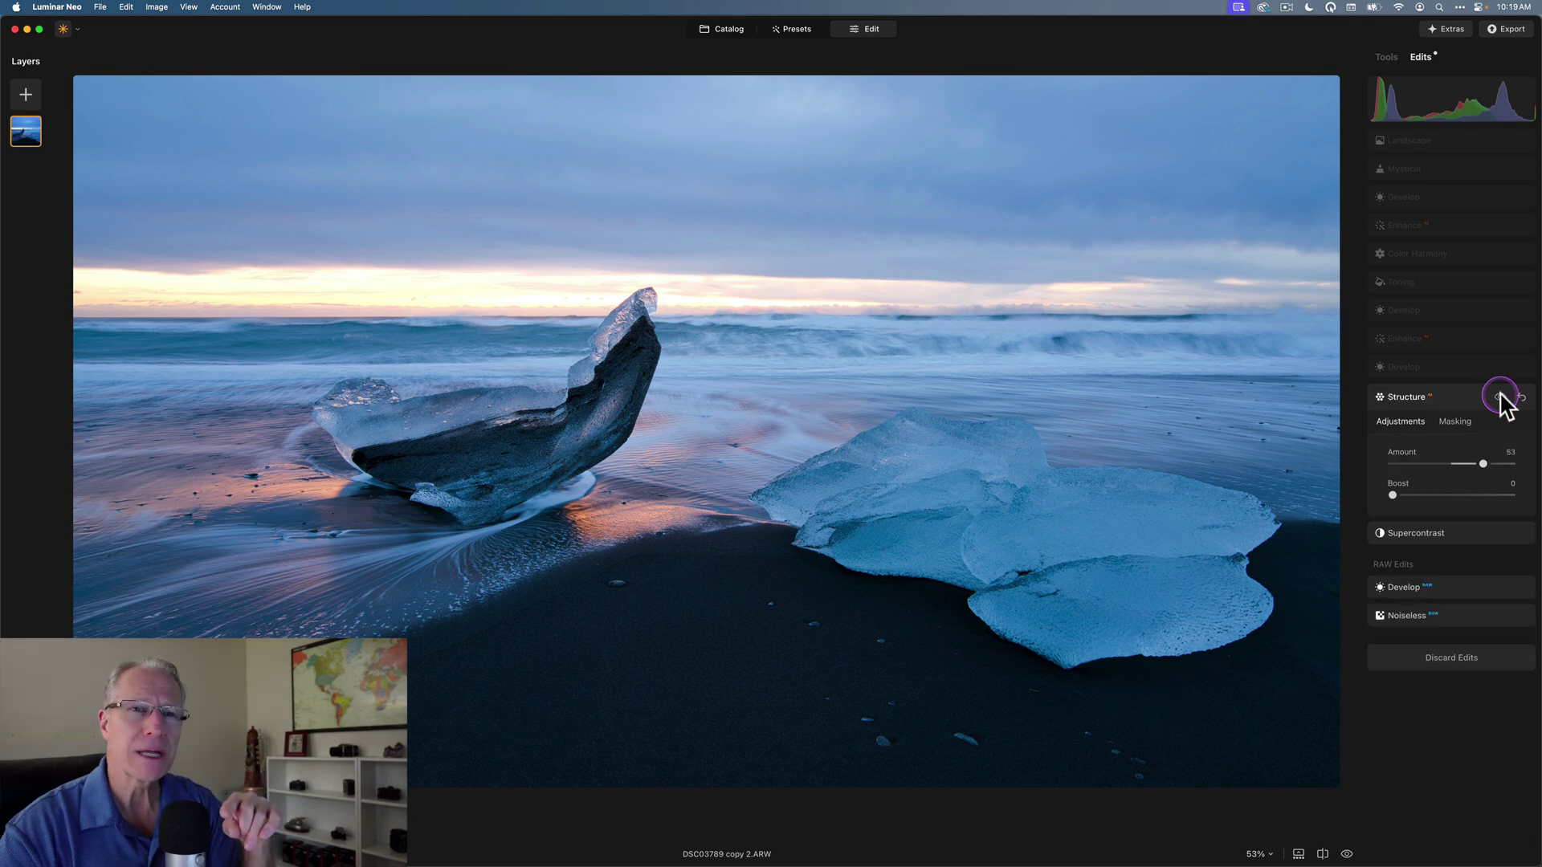
left_click(1499, 397)
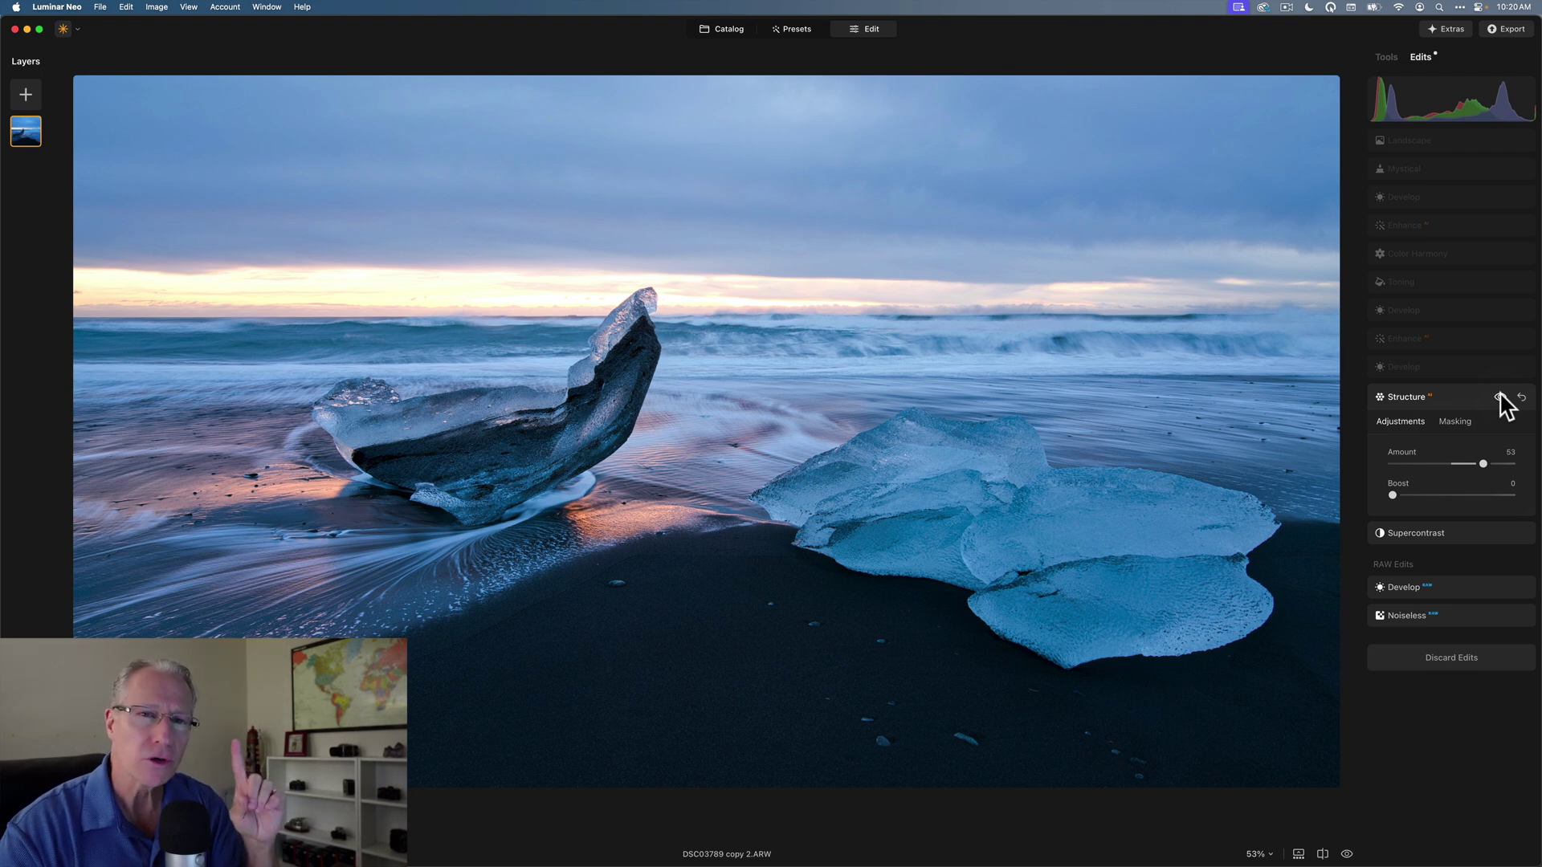
left_click(1499, 397)
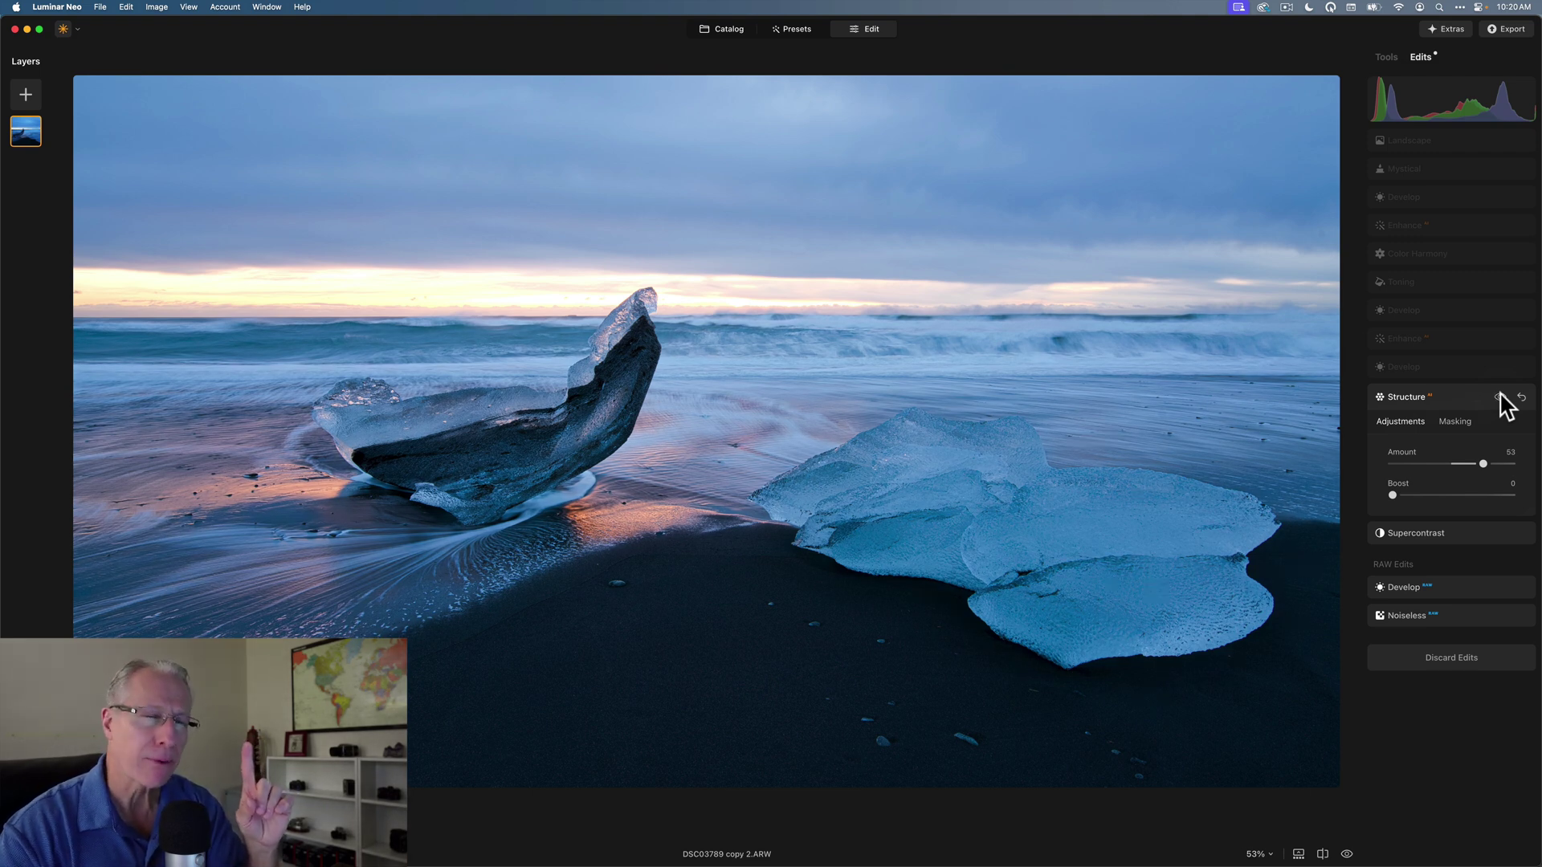
left_click(1499, 396)
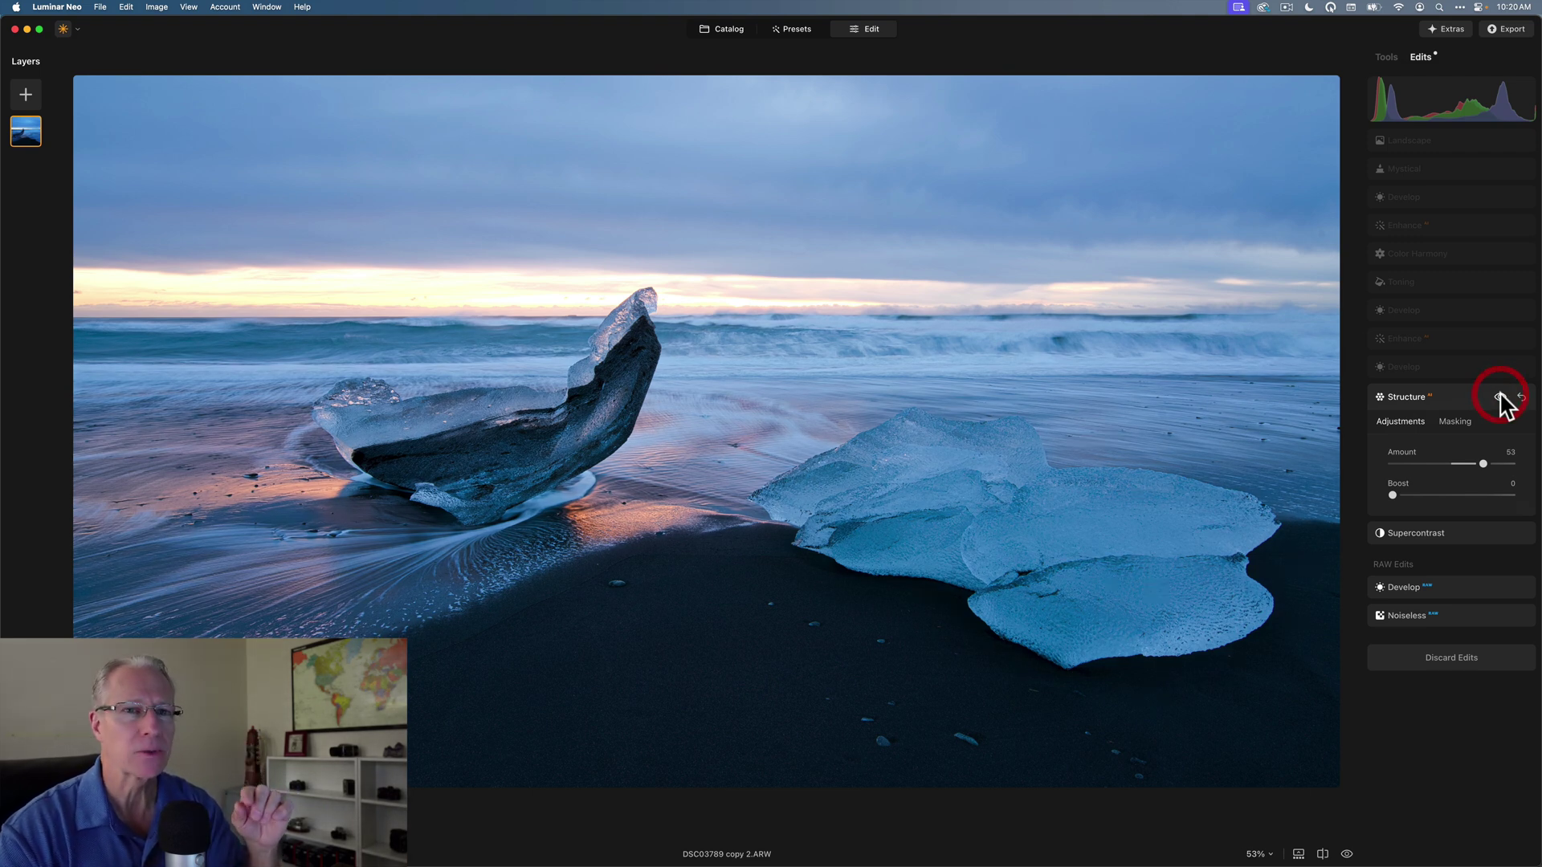
- Expand the lower Develop adjustment and toggle it and Enhance to compare their effects
left_click(1454, 369)
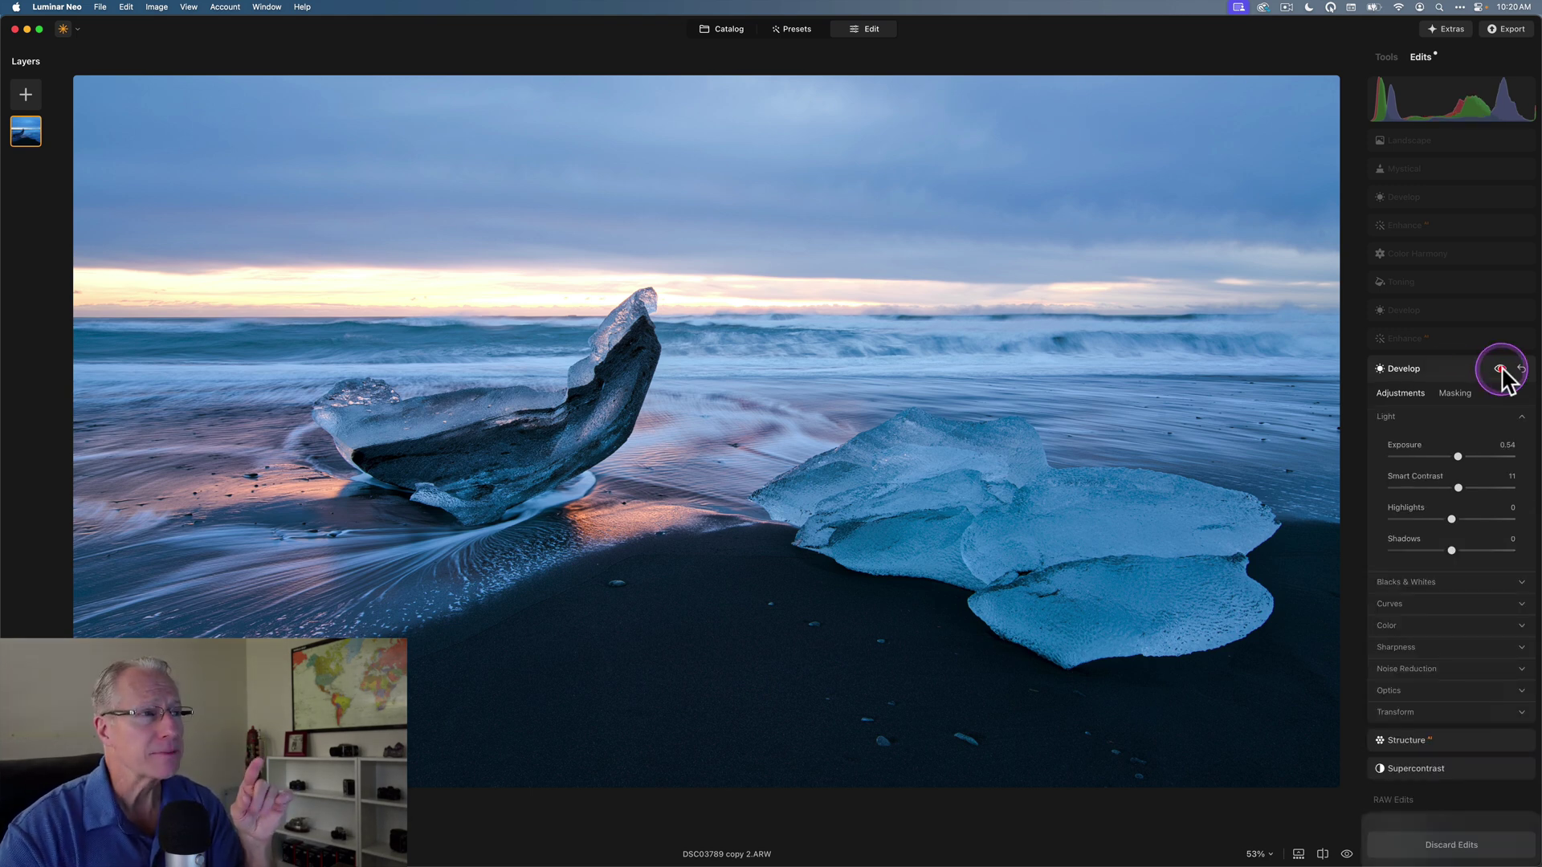
left_click(1500, 369)
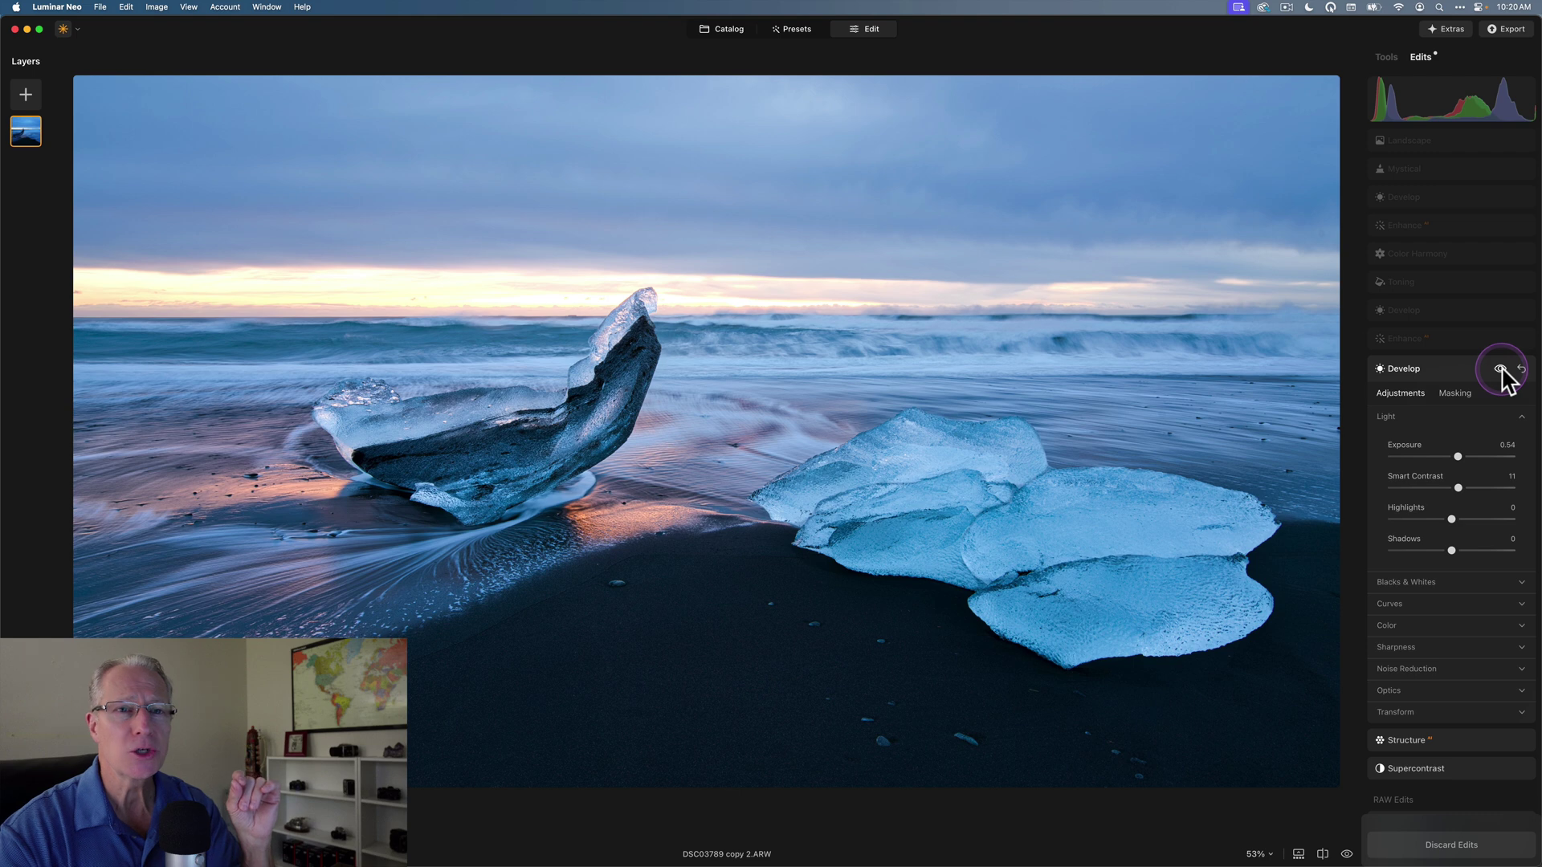
left_click(1500, 368)
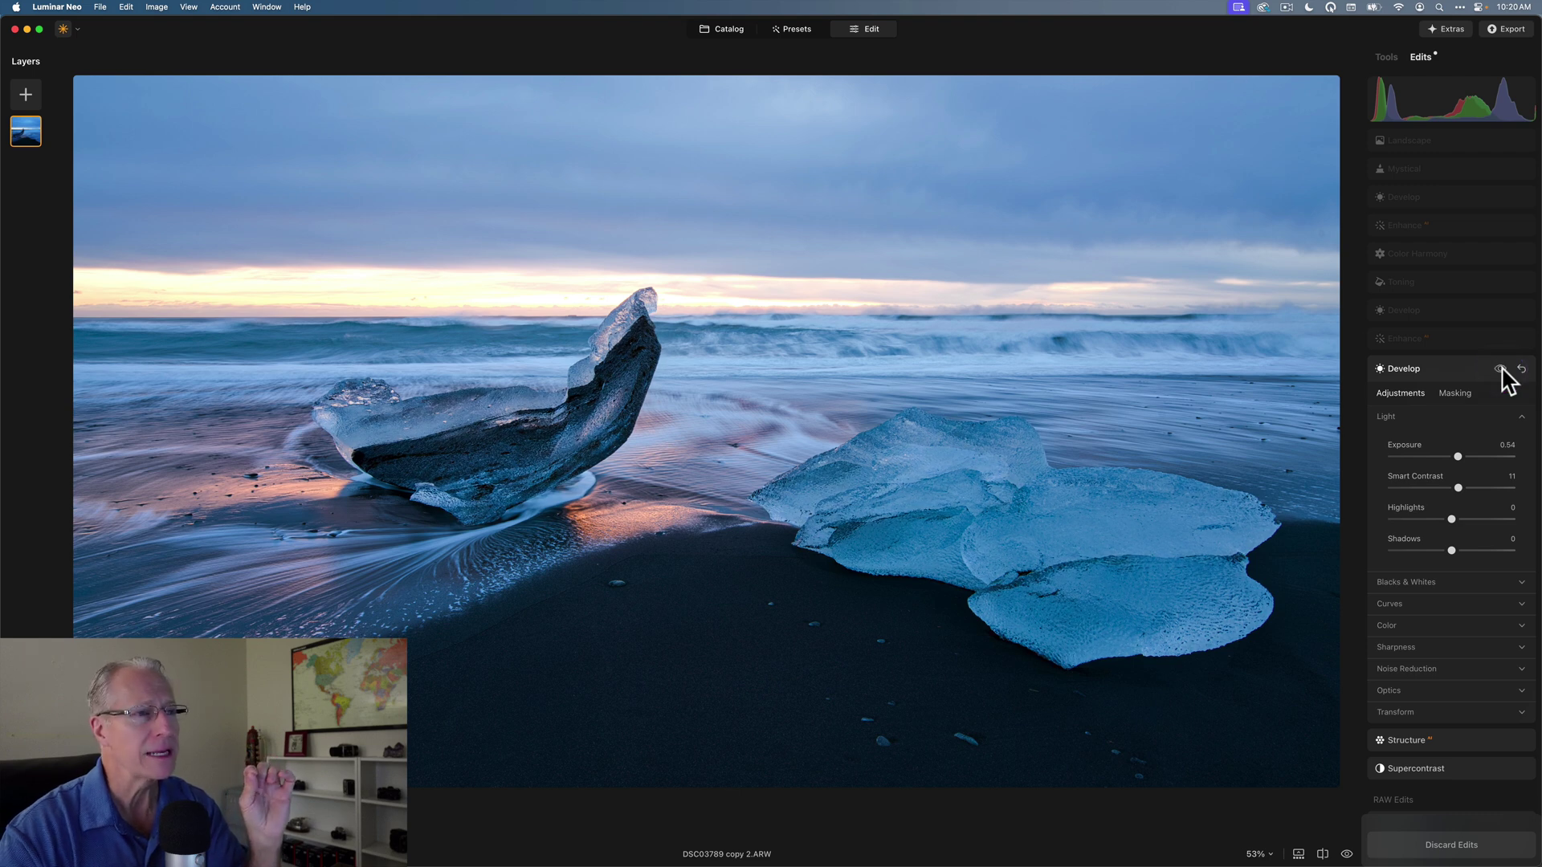
left_click(1500, 369)
left_click(1448, 338)
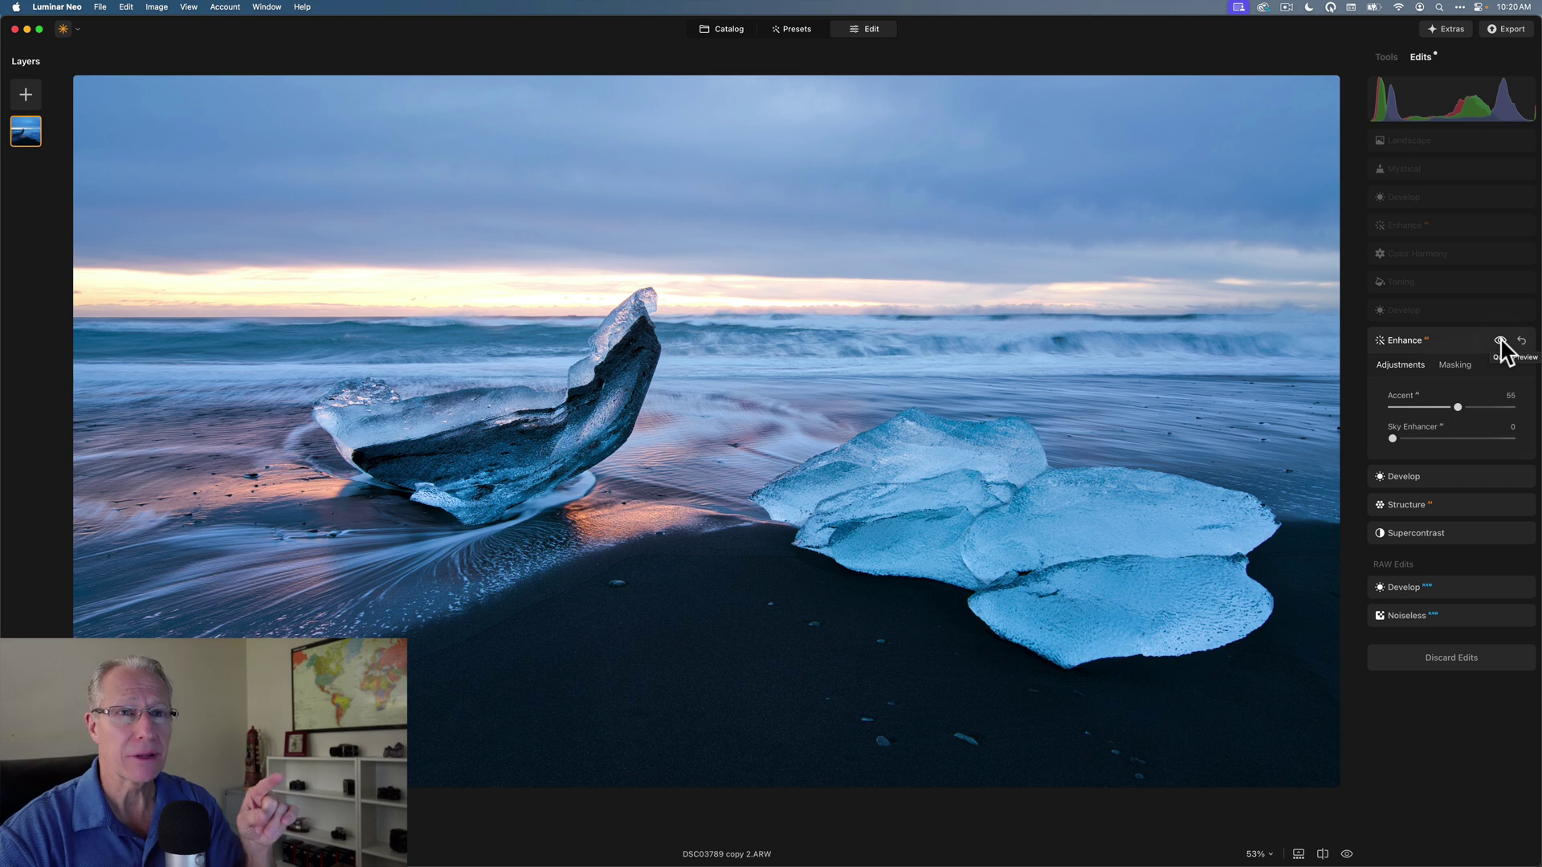
left_click(1500, 341)
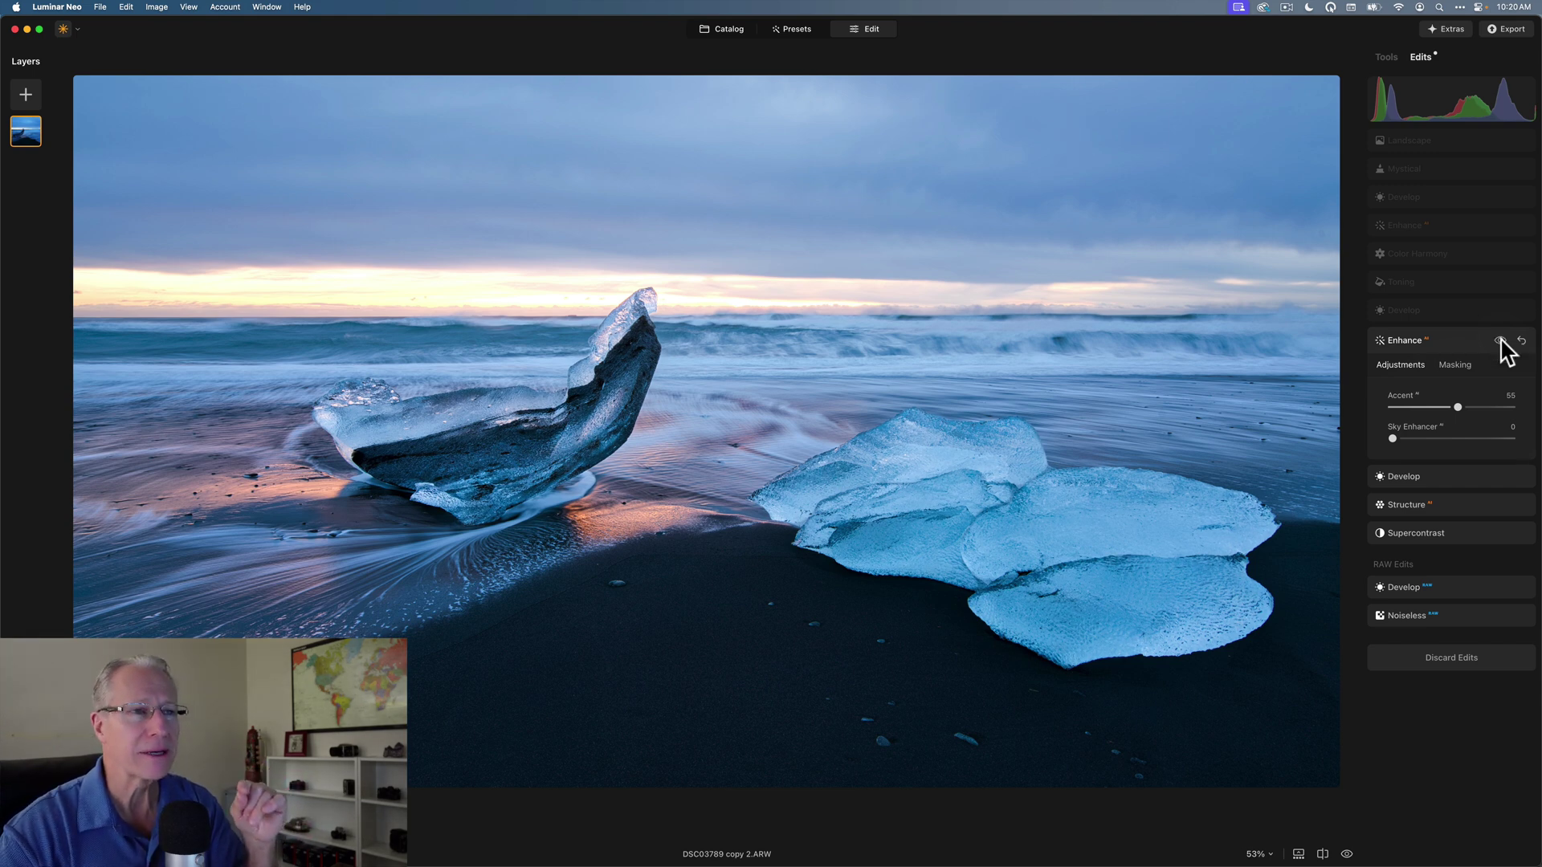
- Expand the darkening Develop edit (Exposure −1.46), compare with it off, and re-enable it
left_click(1500, 312)
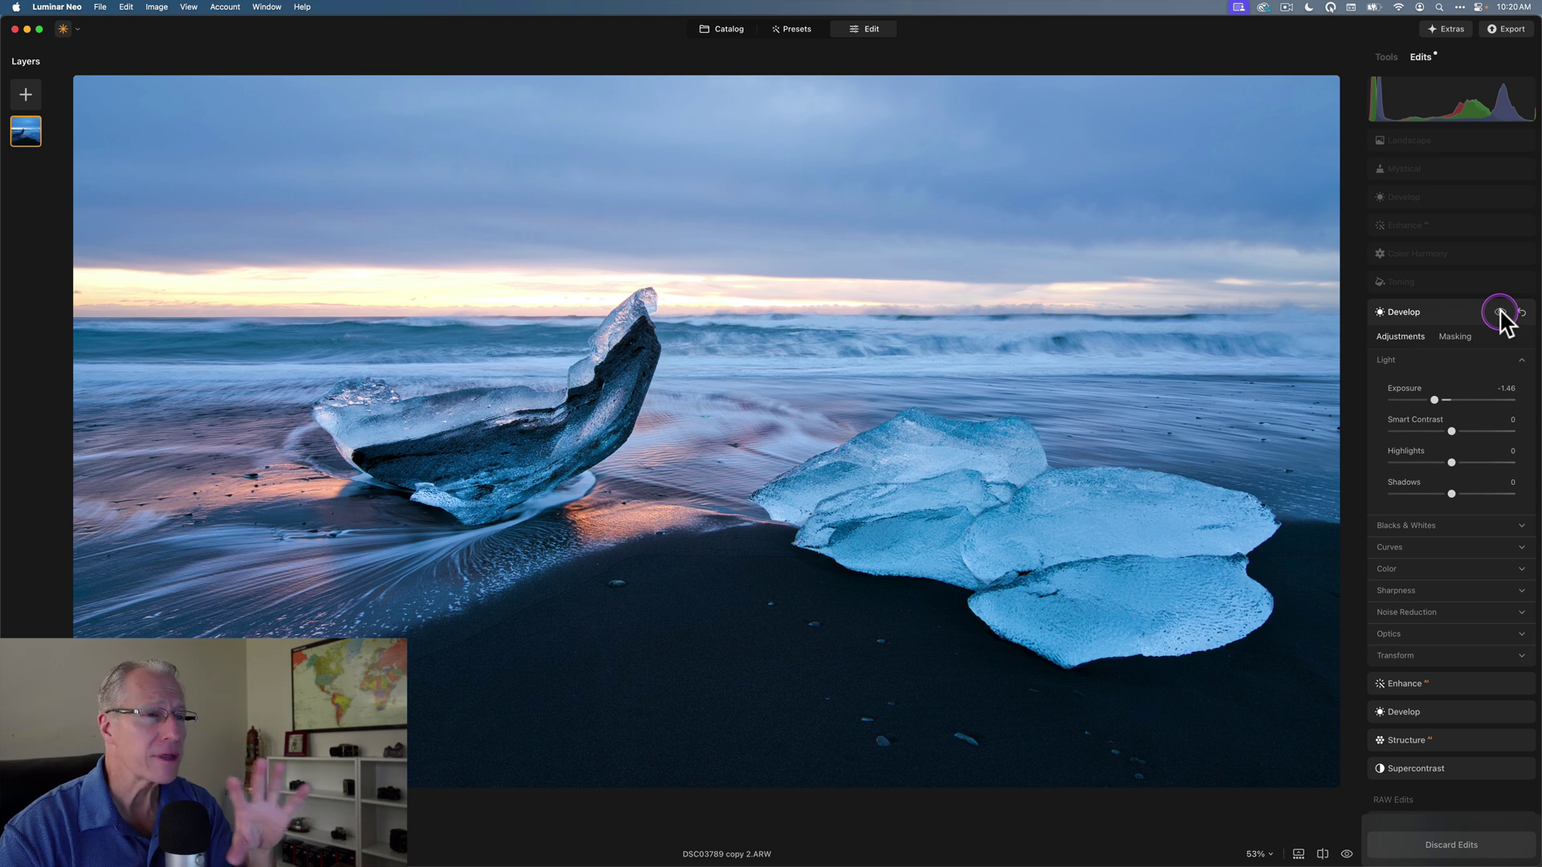
left_click(1501, 313)
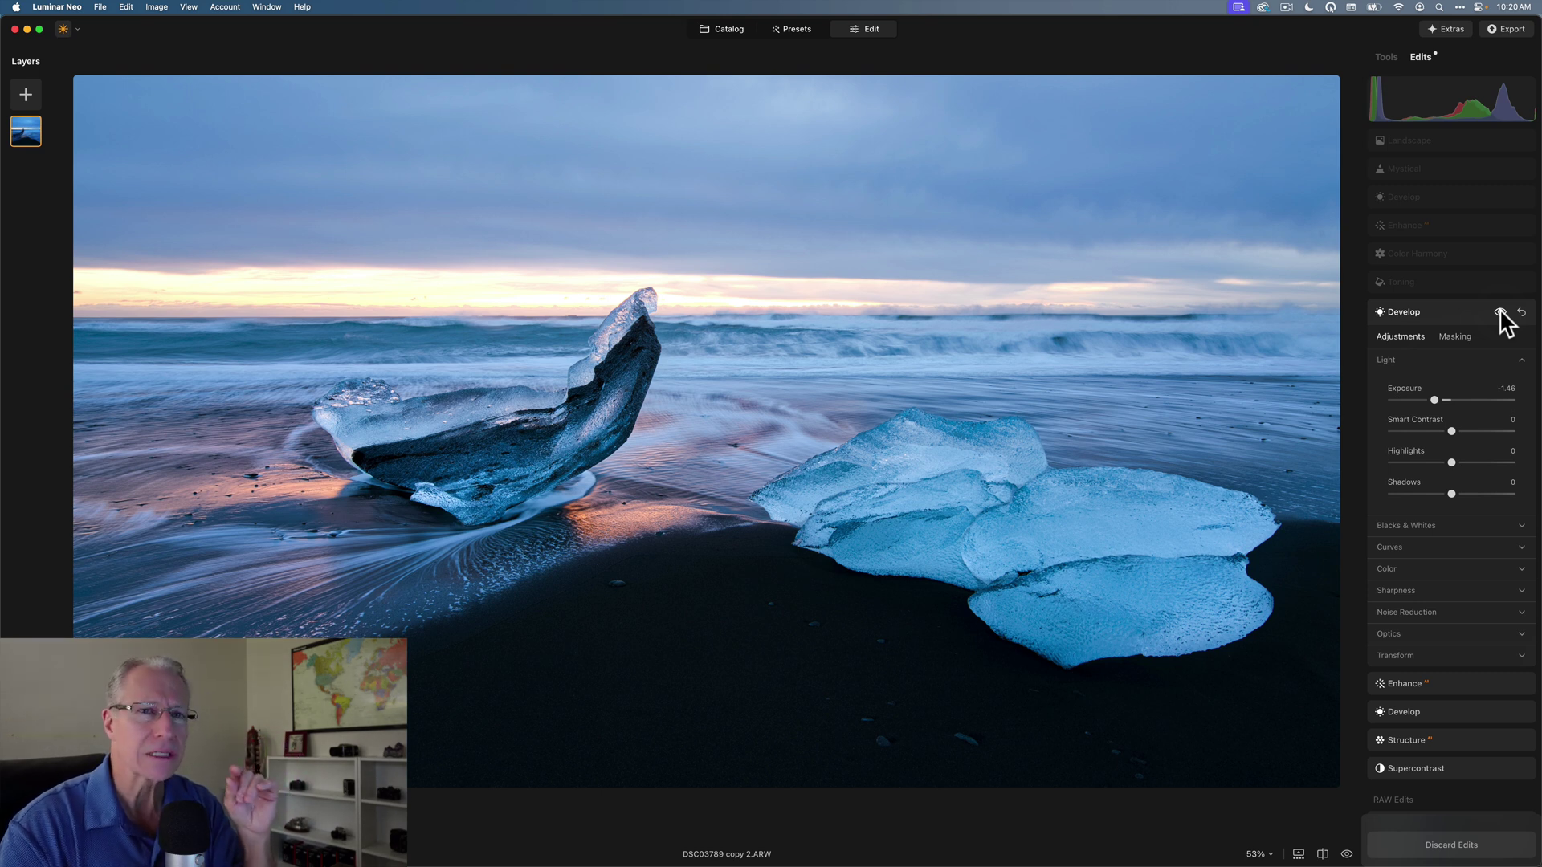
left_click(1500, 312)
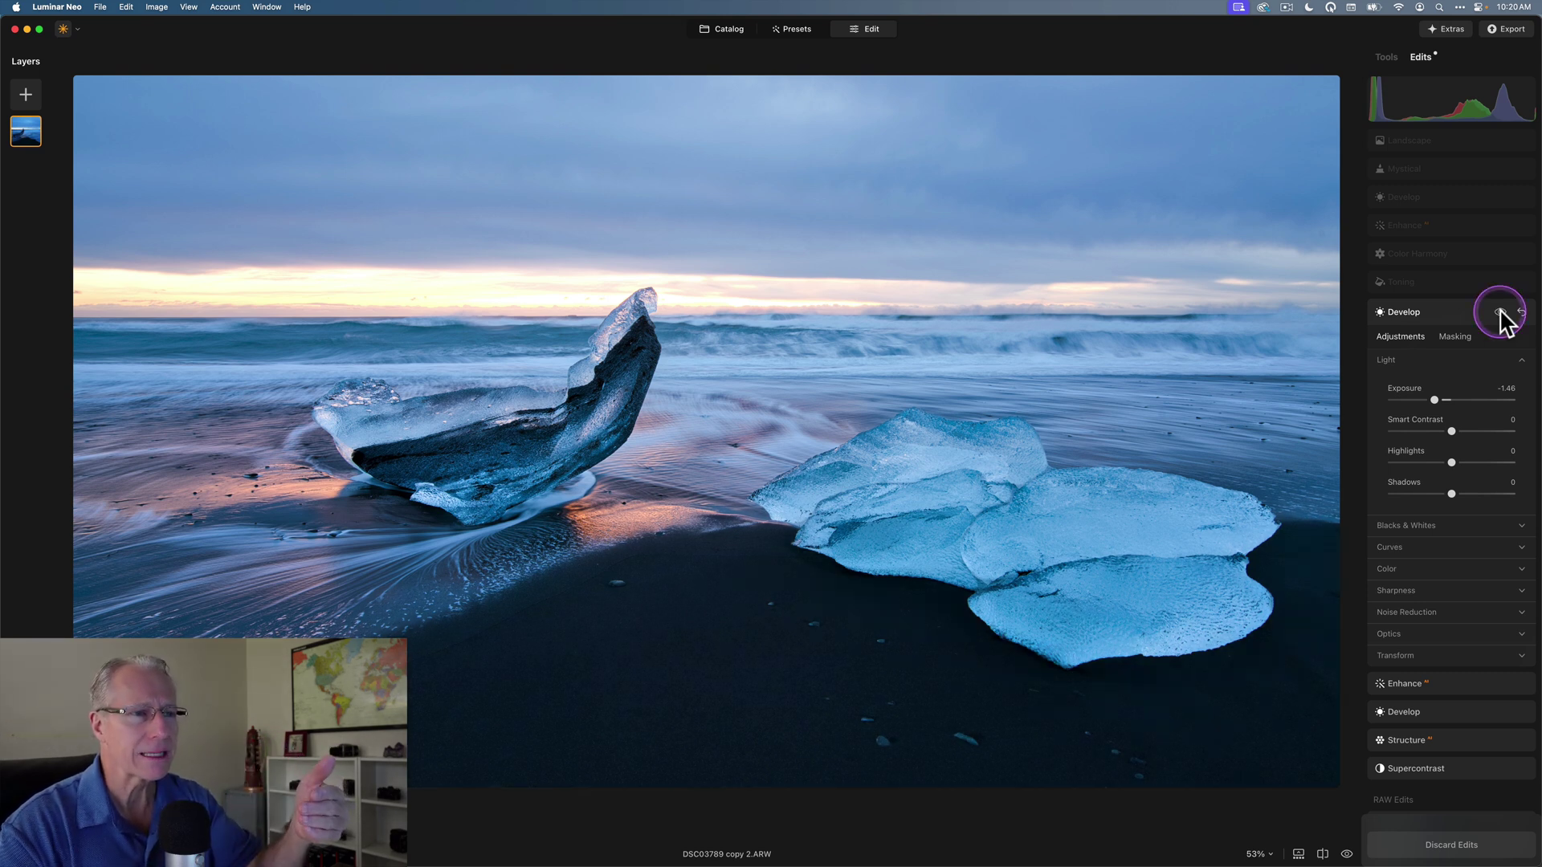
left_click(1501, 312)
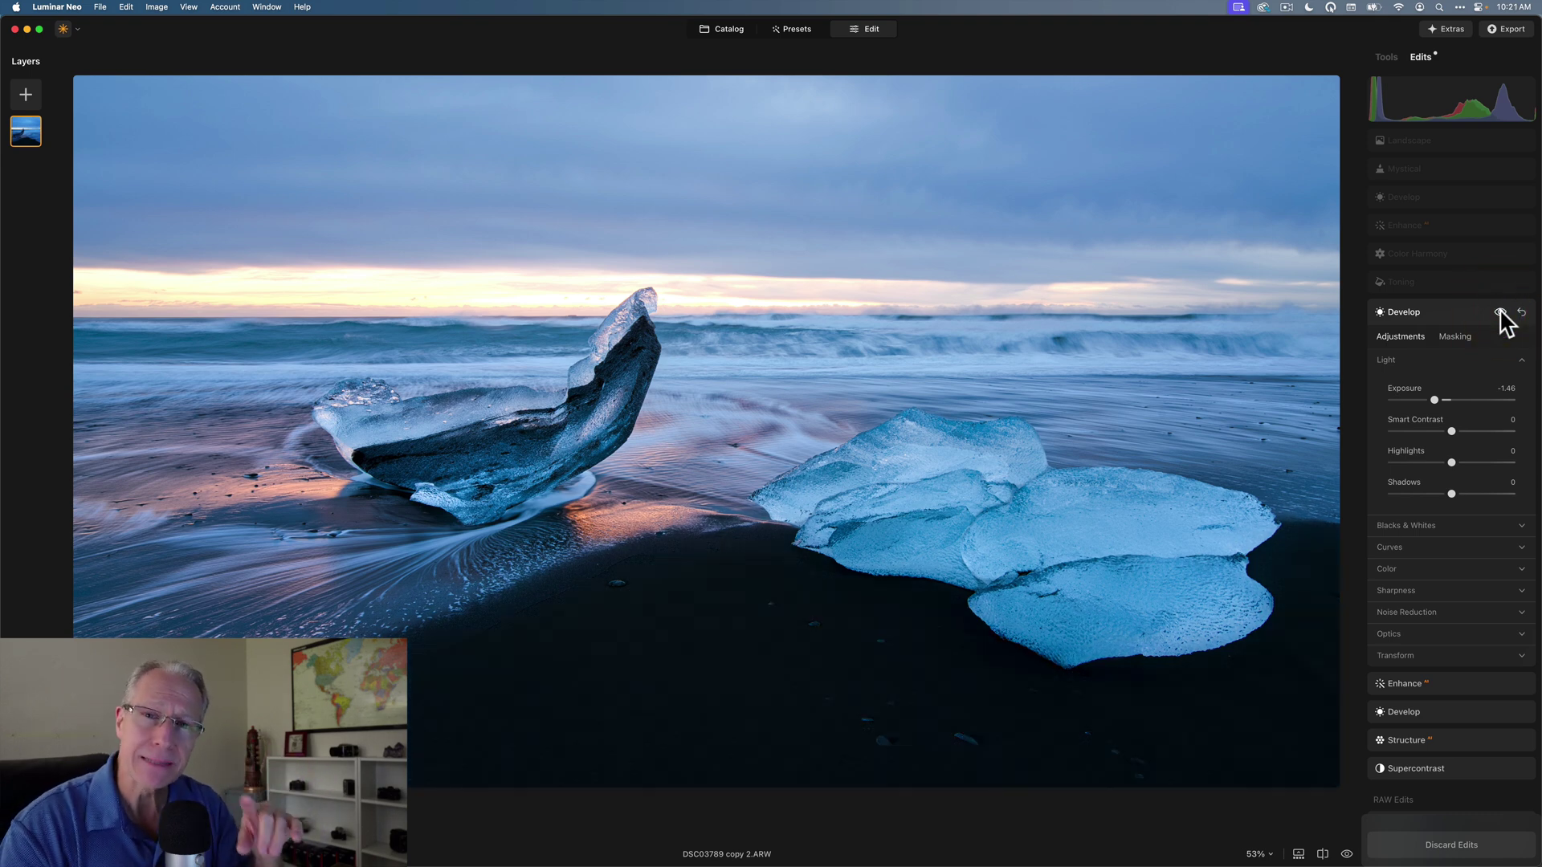
- Select the Toning adjustment in the Edits list
left_click(1462, 285)
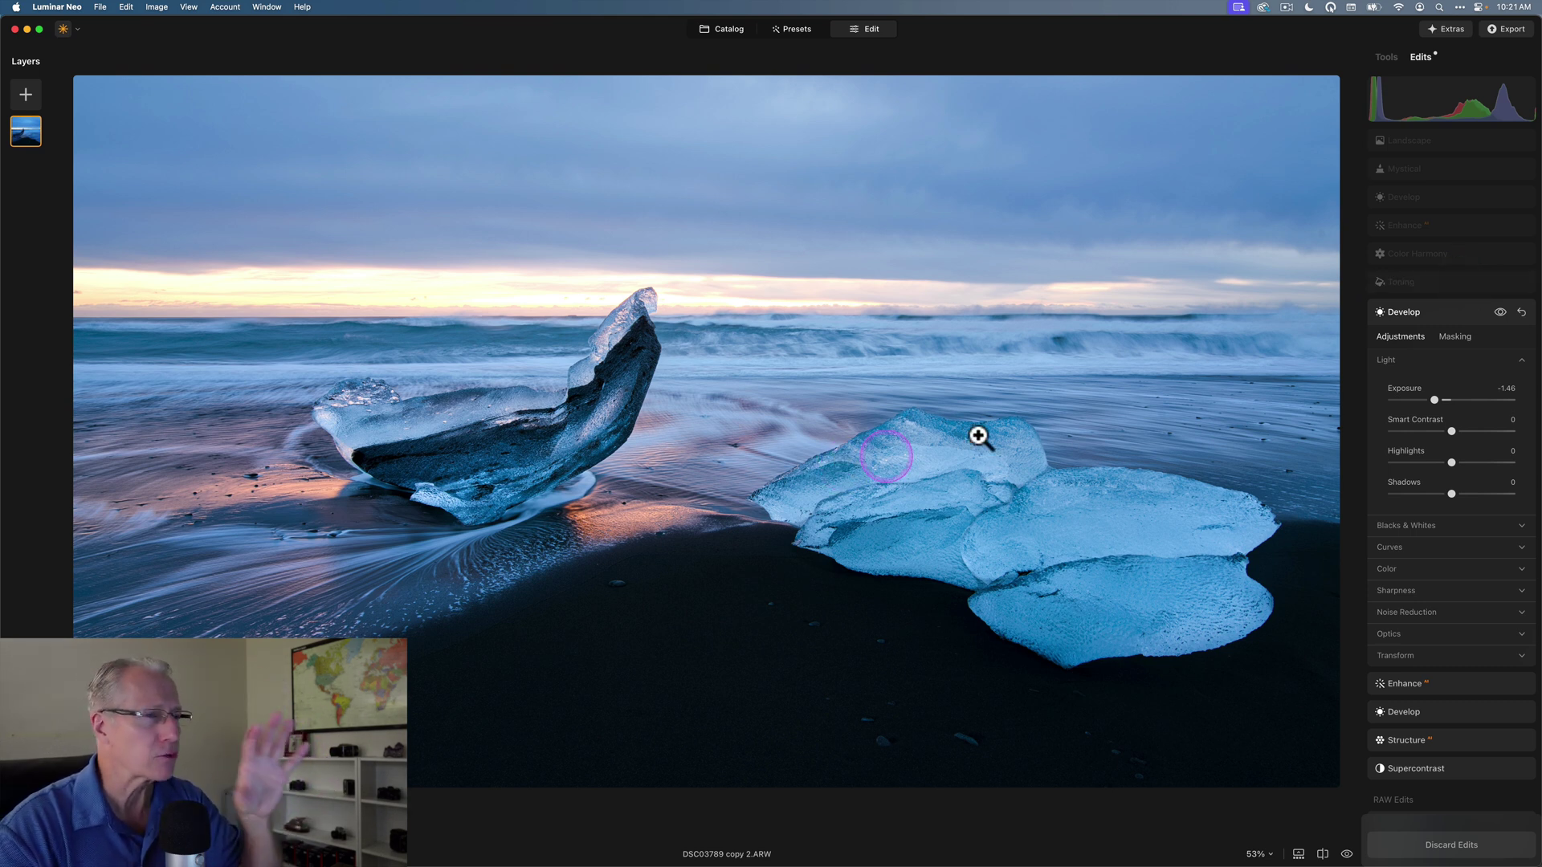
left_click(1522, 275)
left_click(1472, 284)
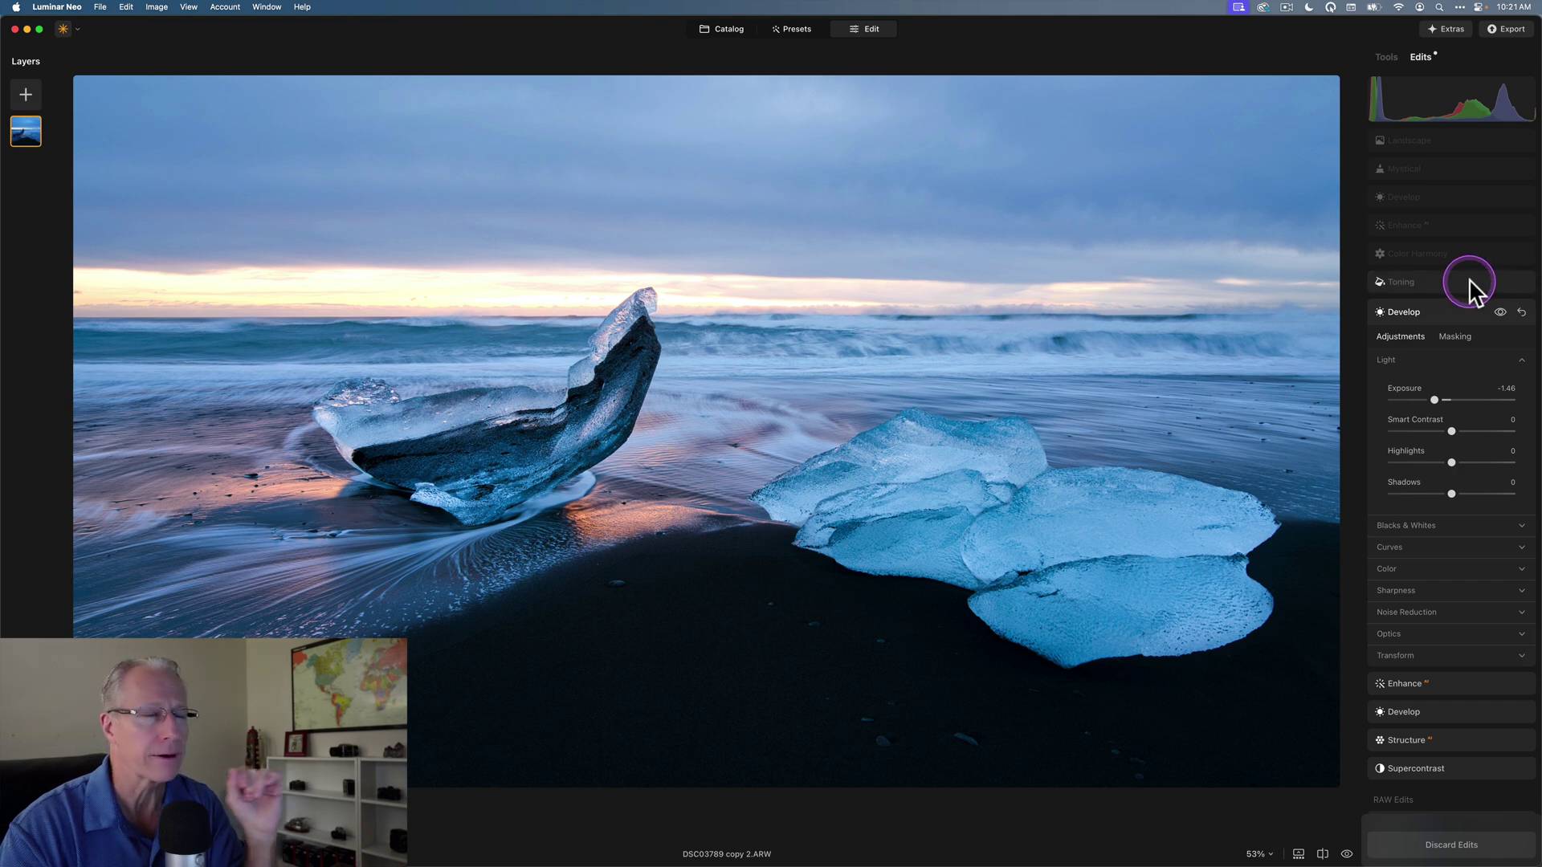
- Enable Toning for a purple-pink cast and Color Harmony with Brilliance 7, Warmth 15
left_click(1499, 284)
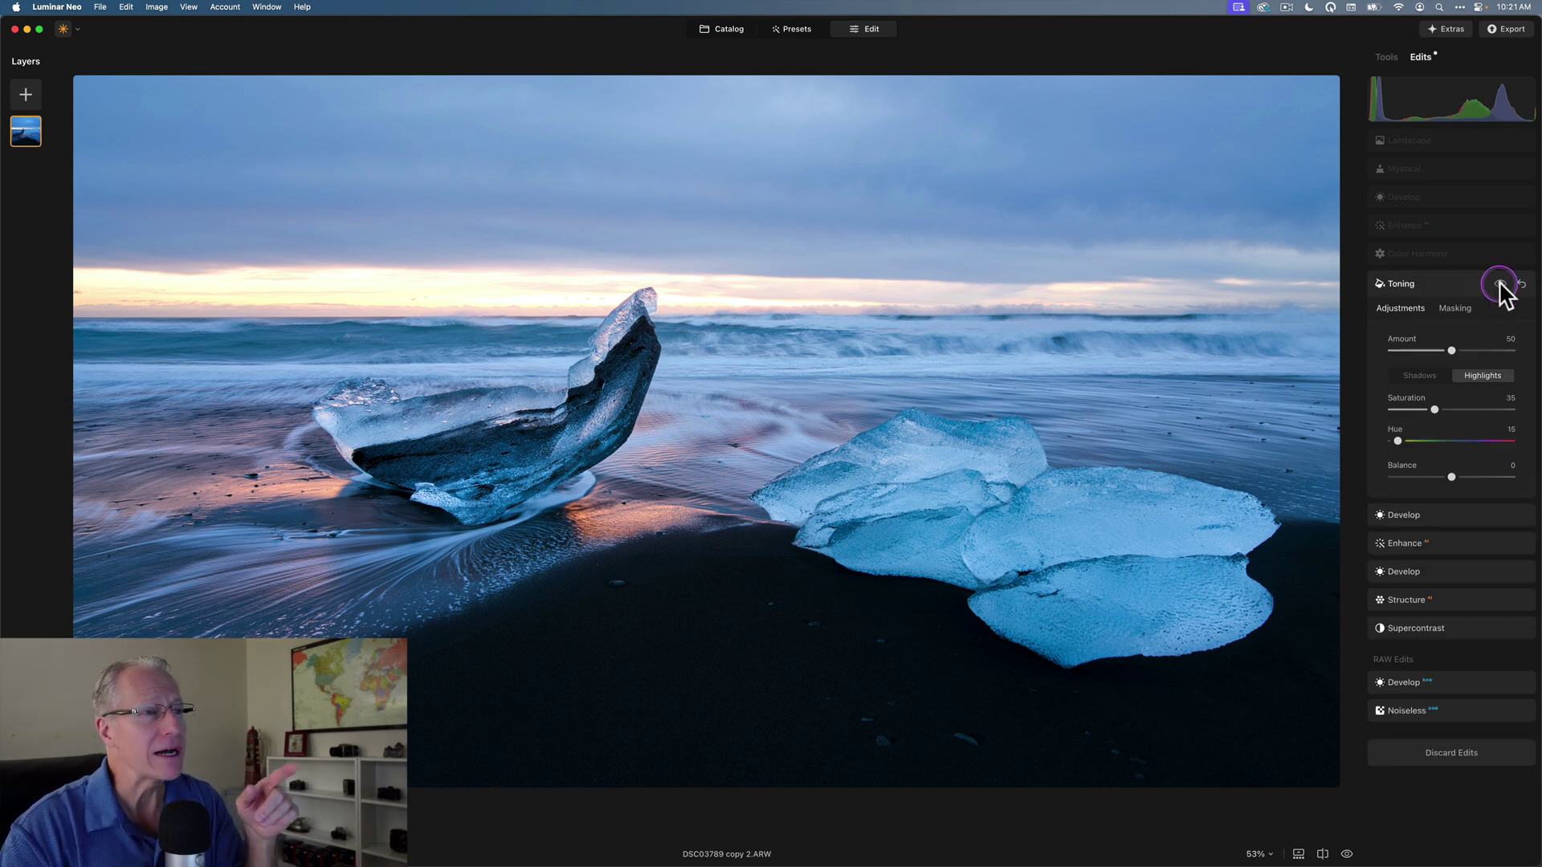
left_click(1499, 284)
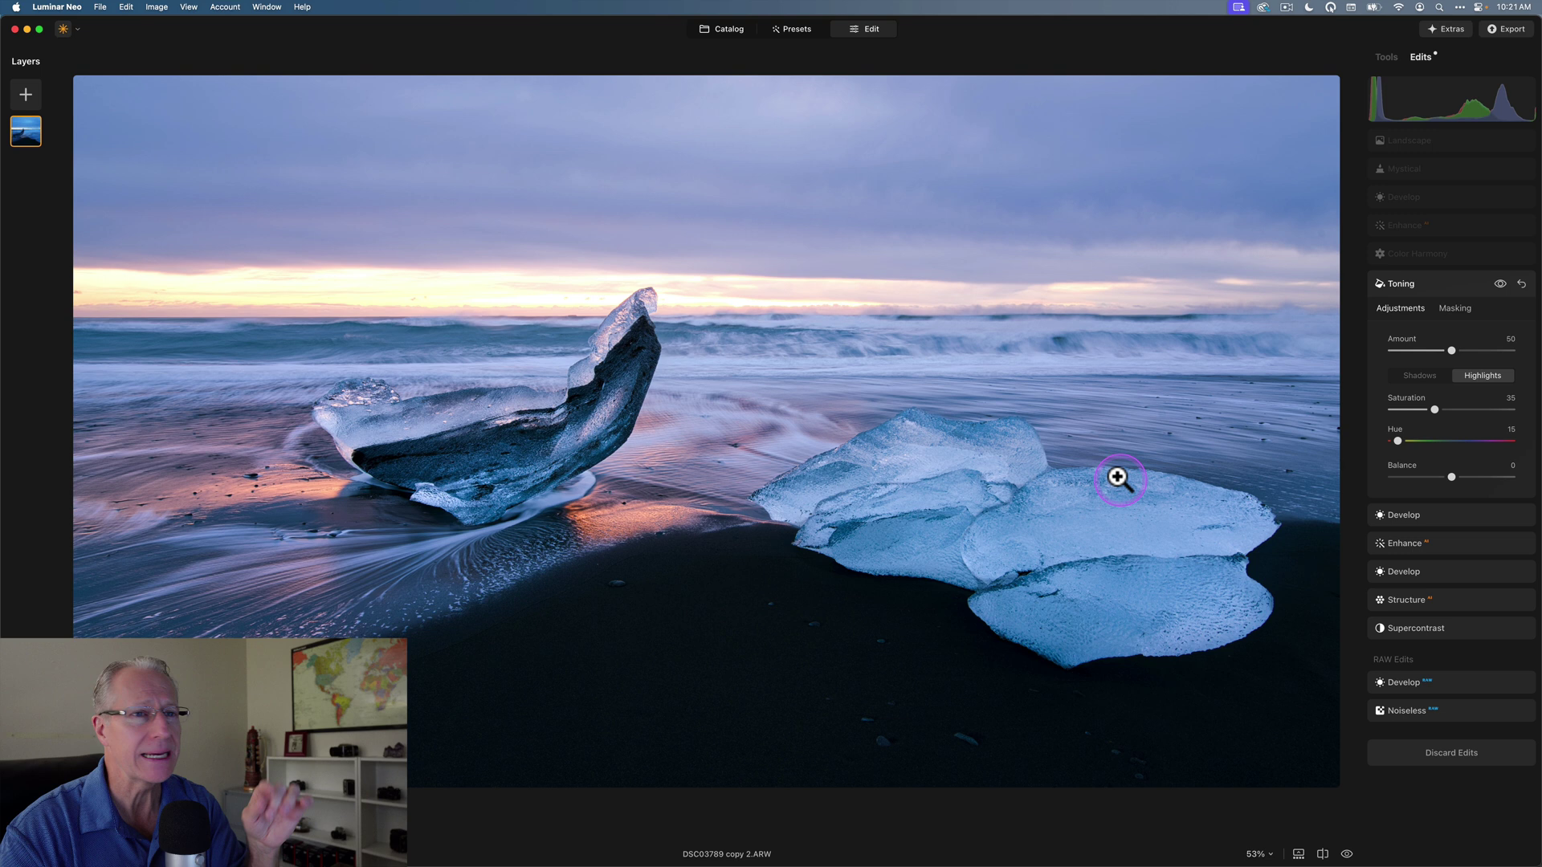
left_click(1461, 254)
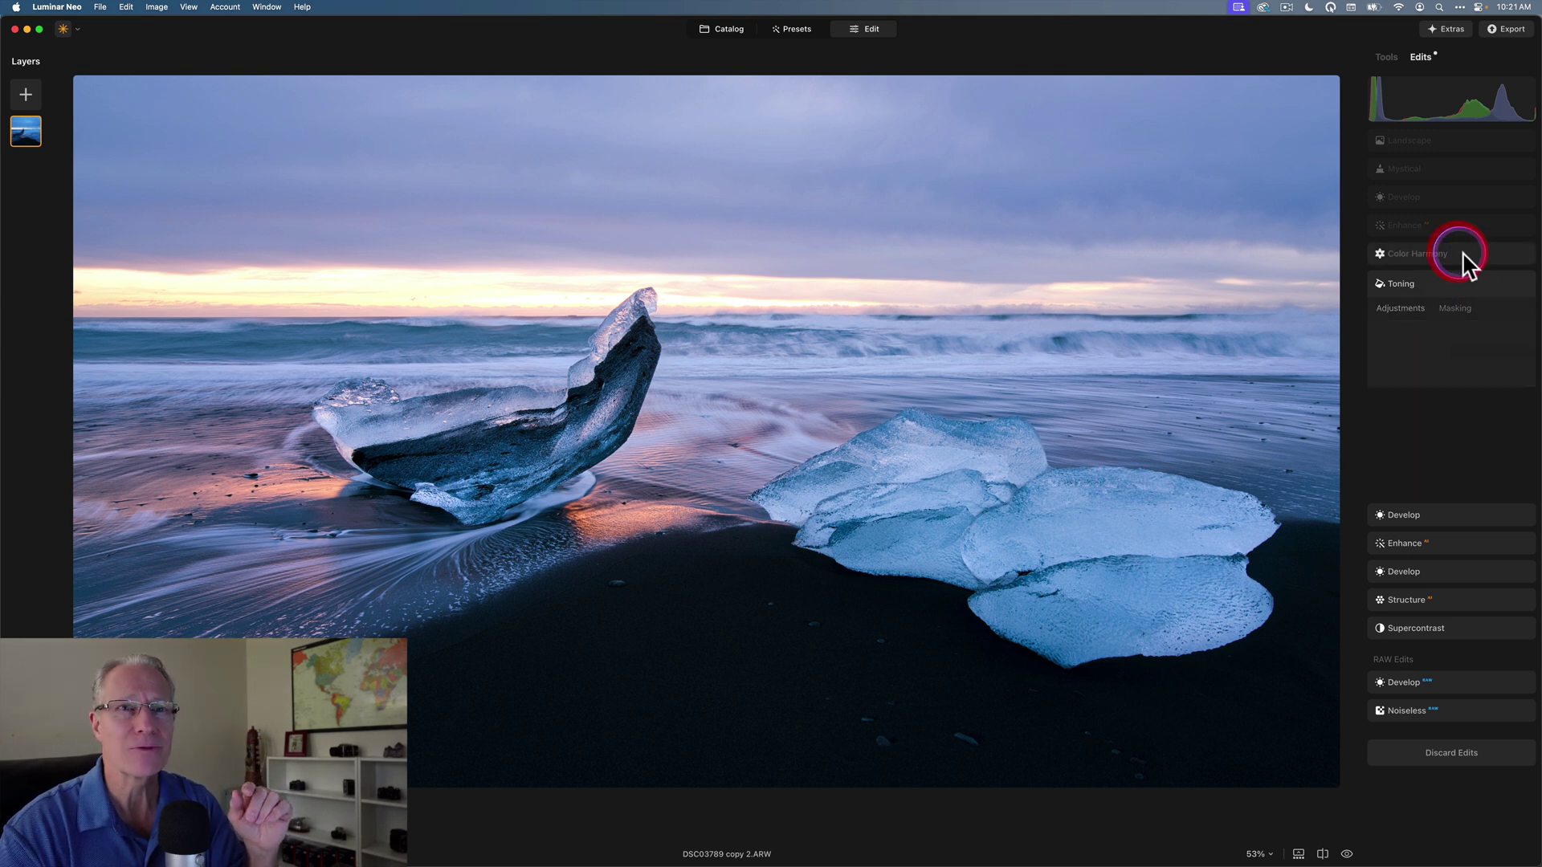
left_click(1500, 255)
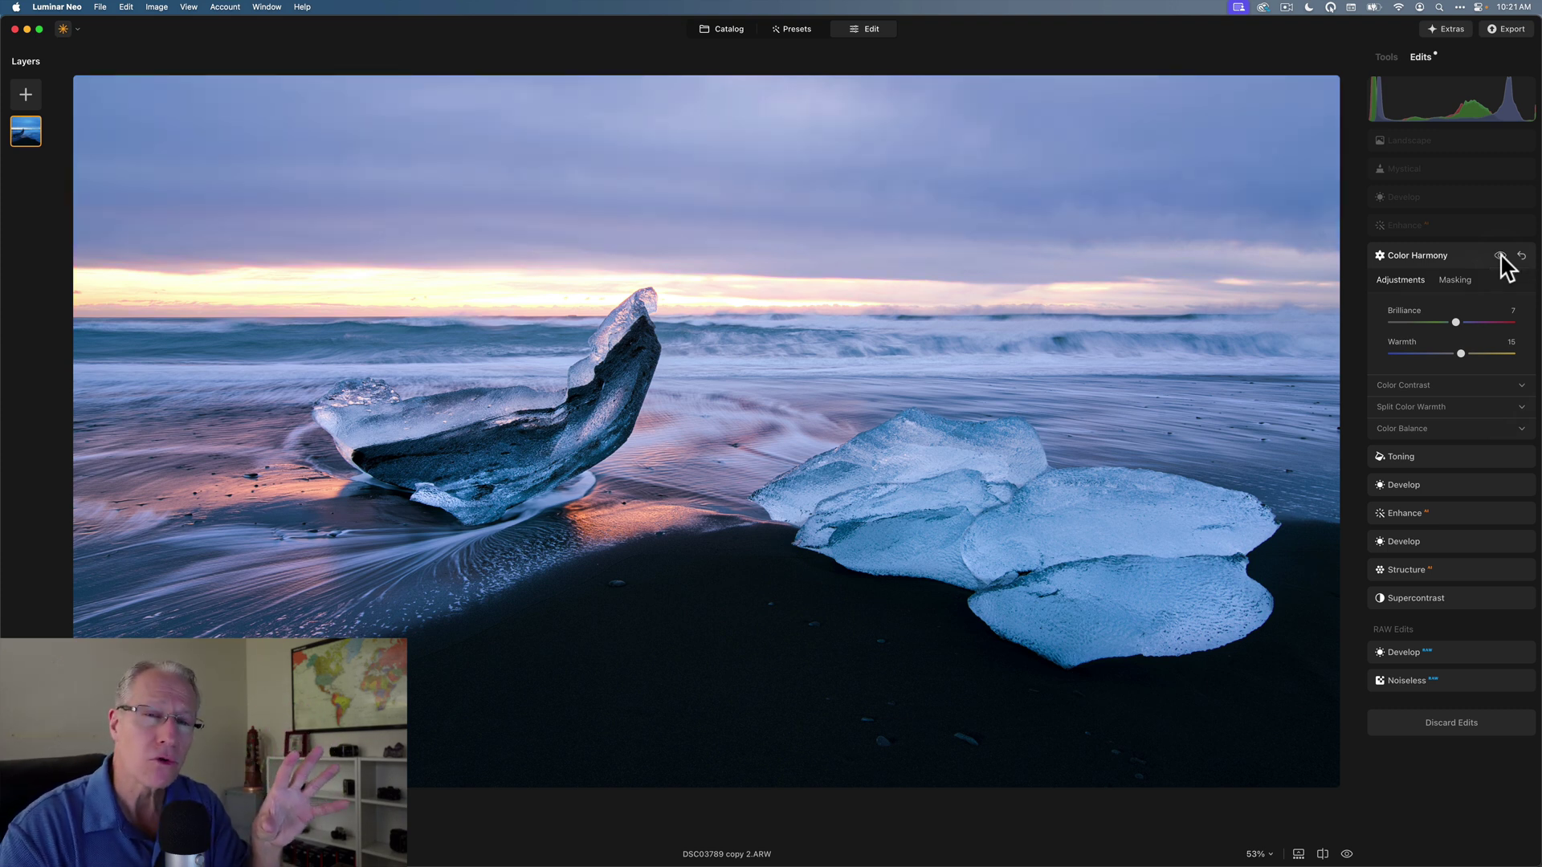
left_click(1500, 256)
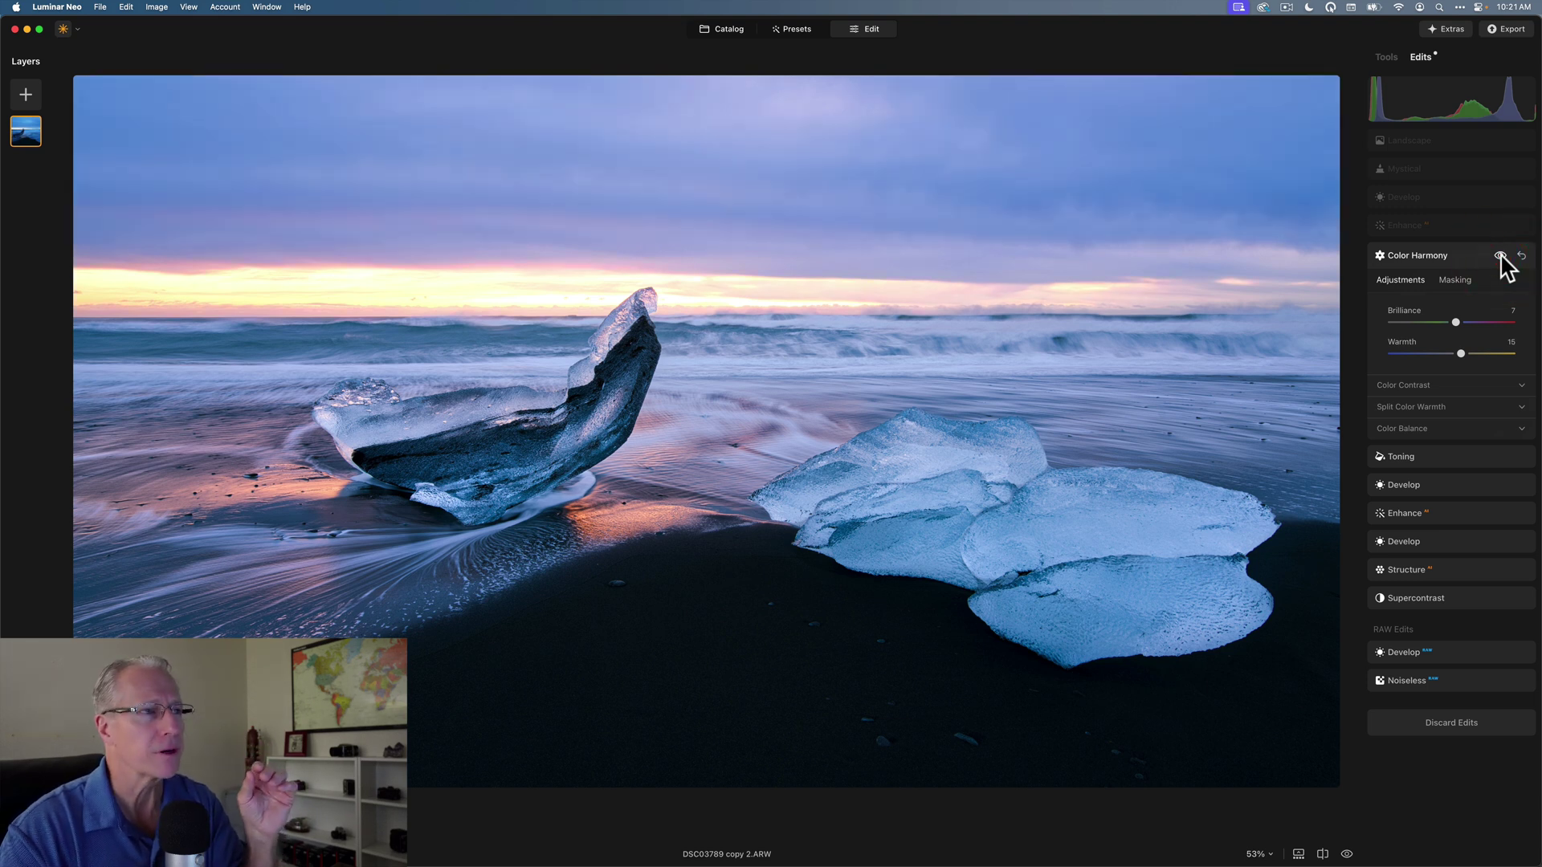
- Re-enable the Enhance adjustment (Accent 68) and the upper Develop layer to deepen the purple sky
left_click(1501, 226)
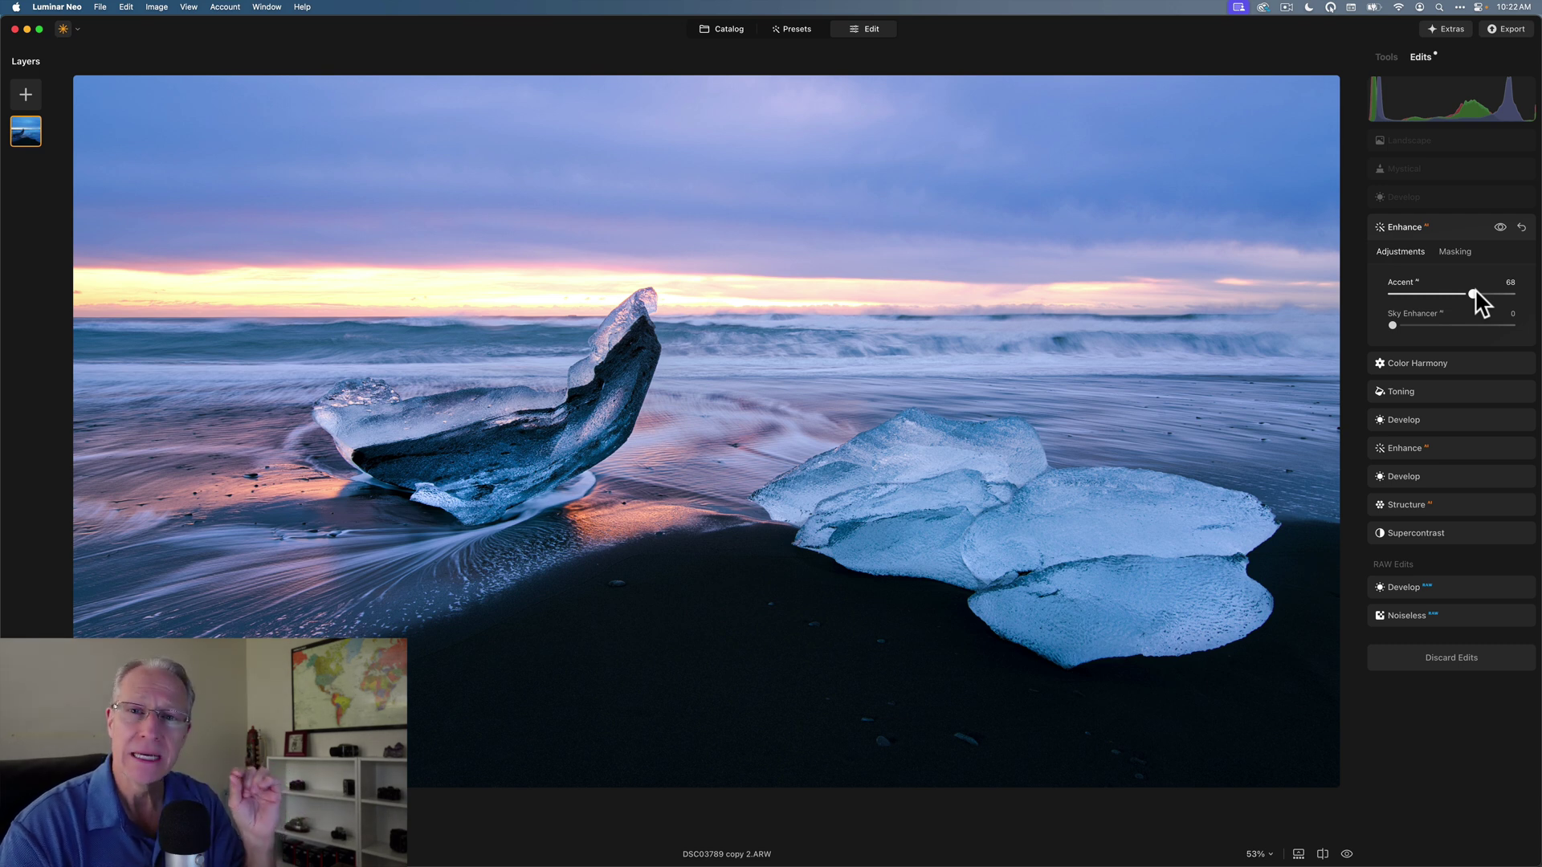
left_click(1500, 199)
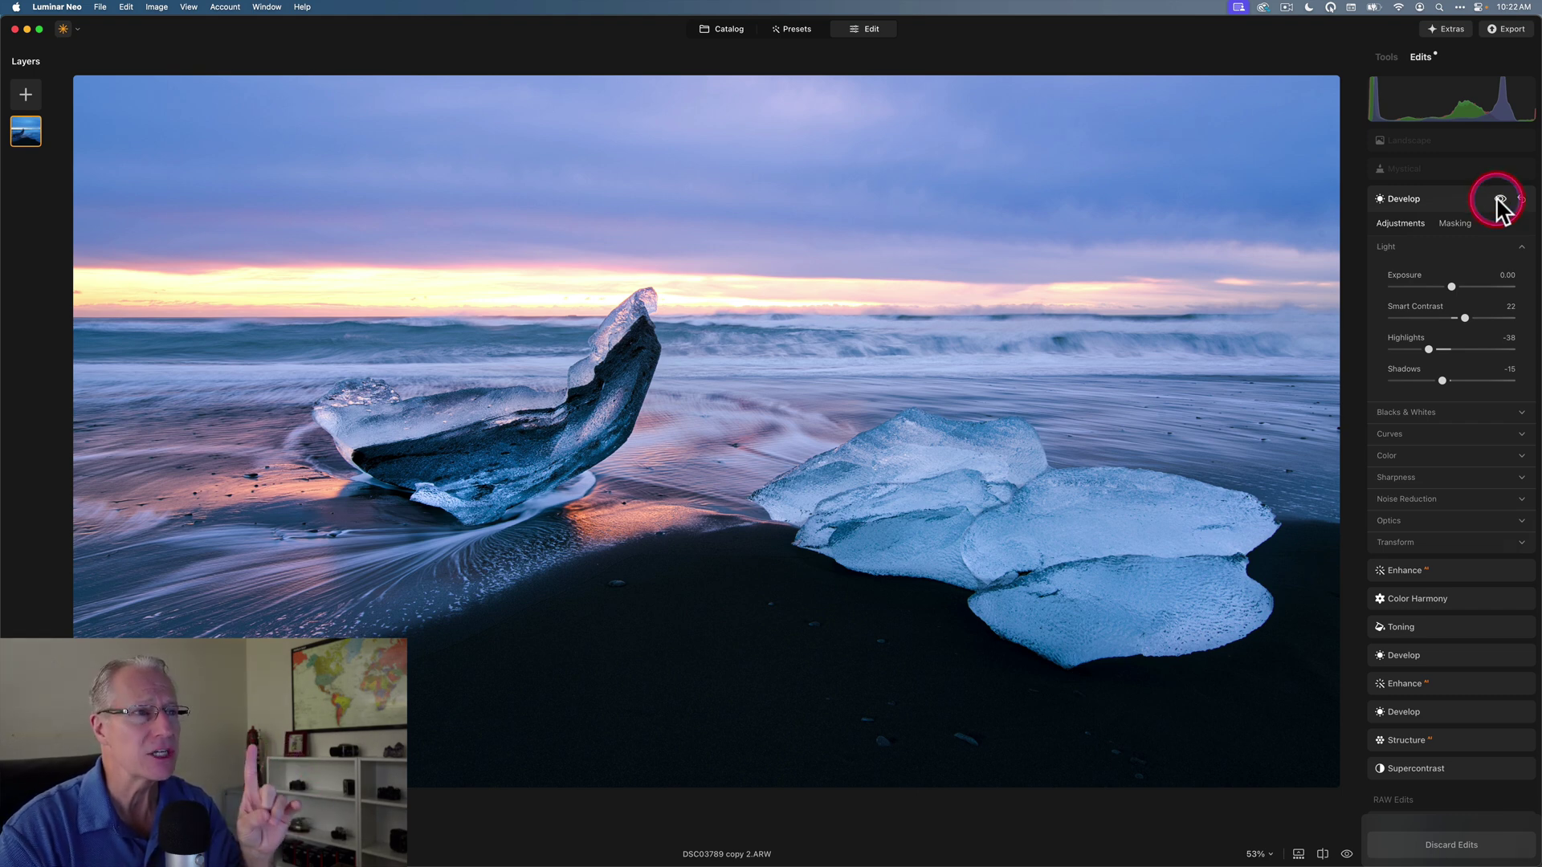
left_click(1498, 200)
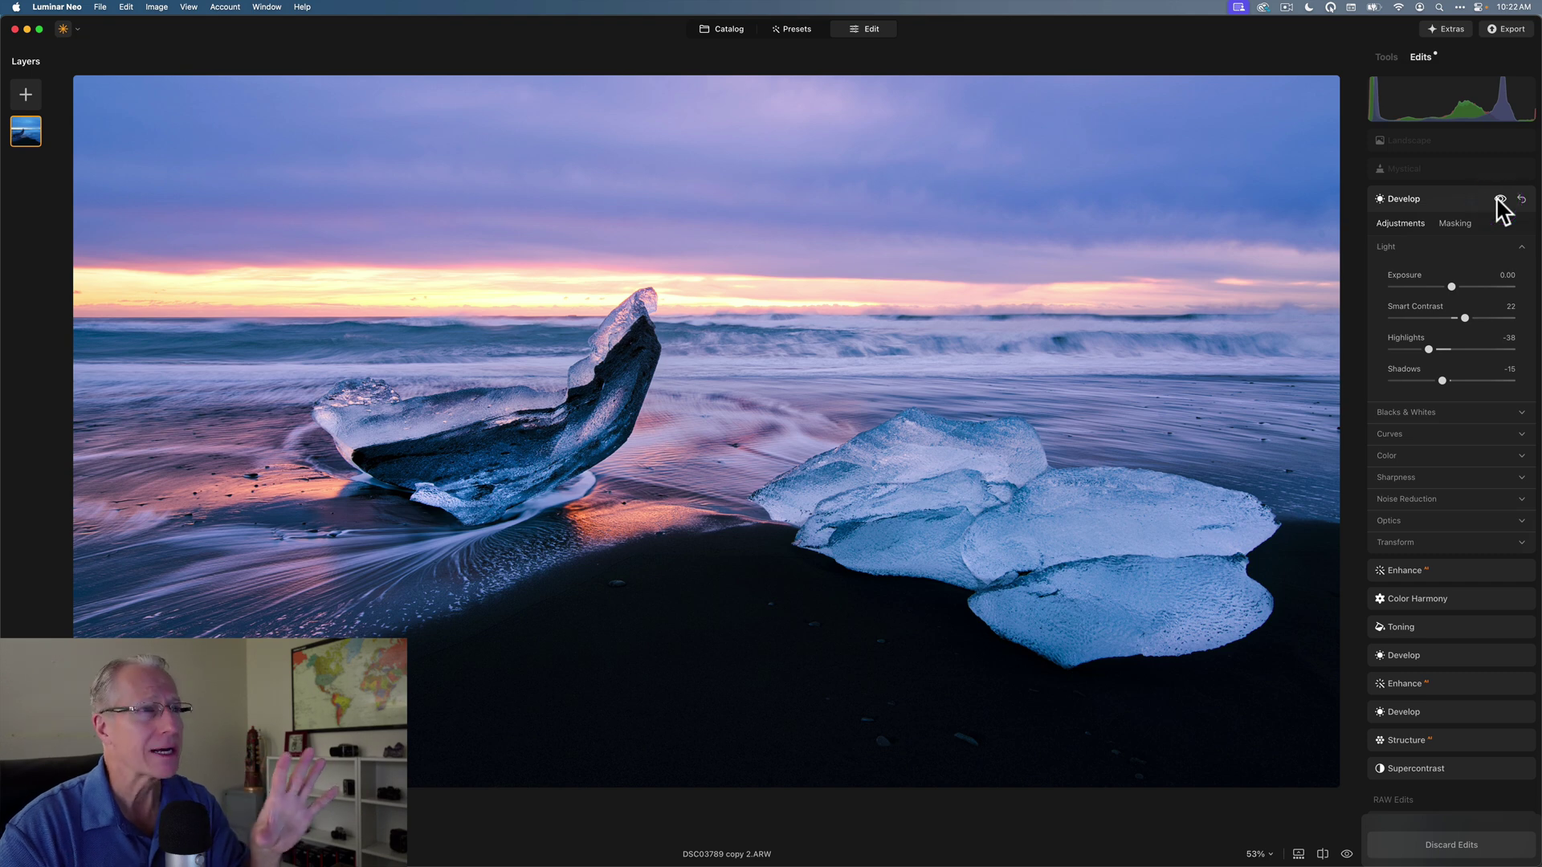
left_click(1446, 171)
- Toggle the Mystical adjustment on and off to compare its effect on the photo
left_click(1500, 170)
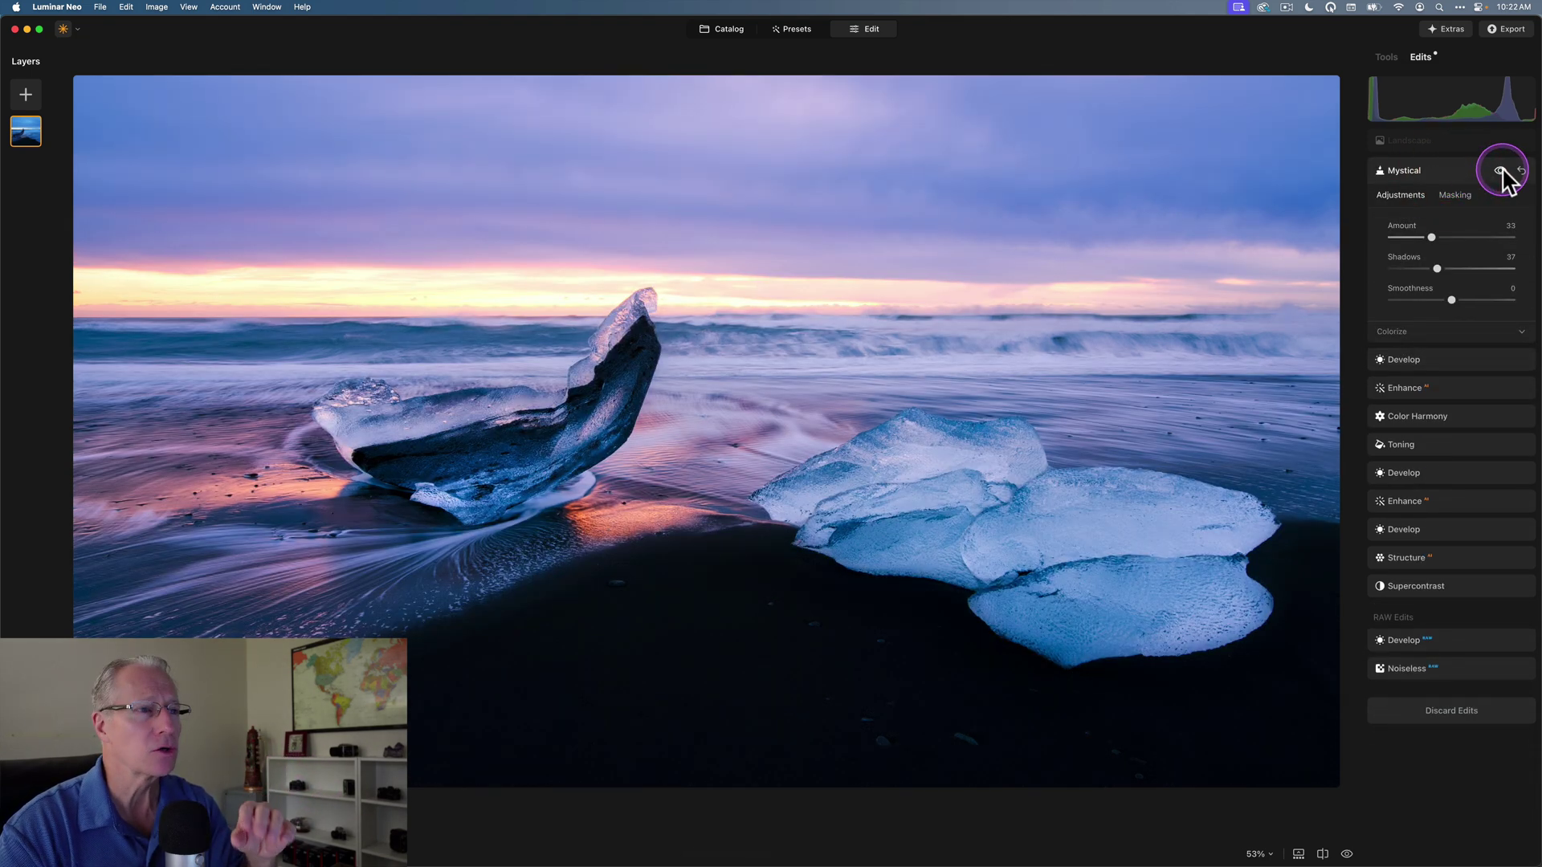
left_click(1501, 170)
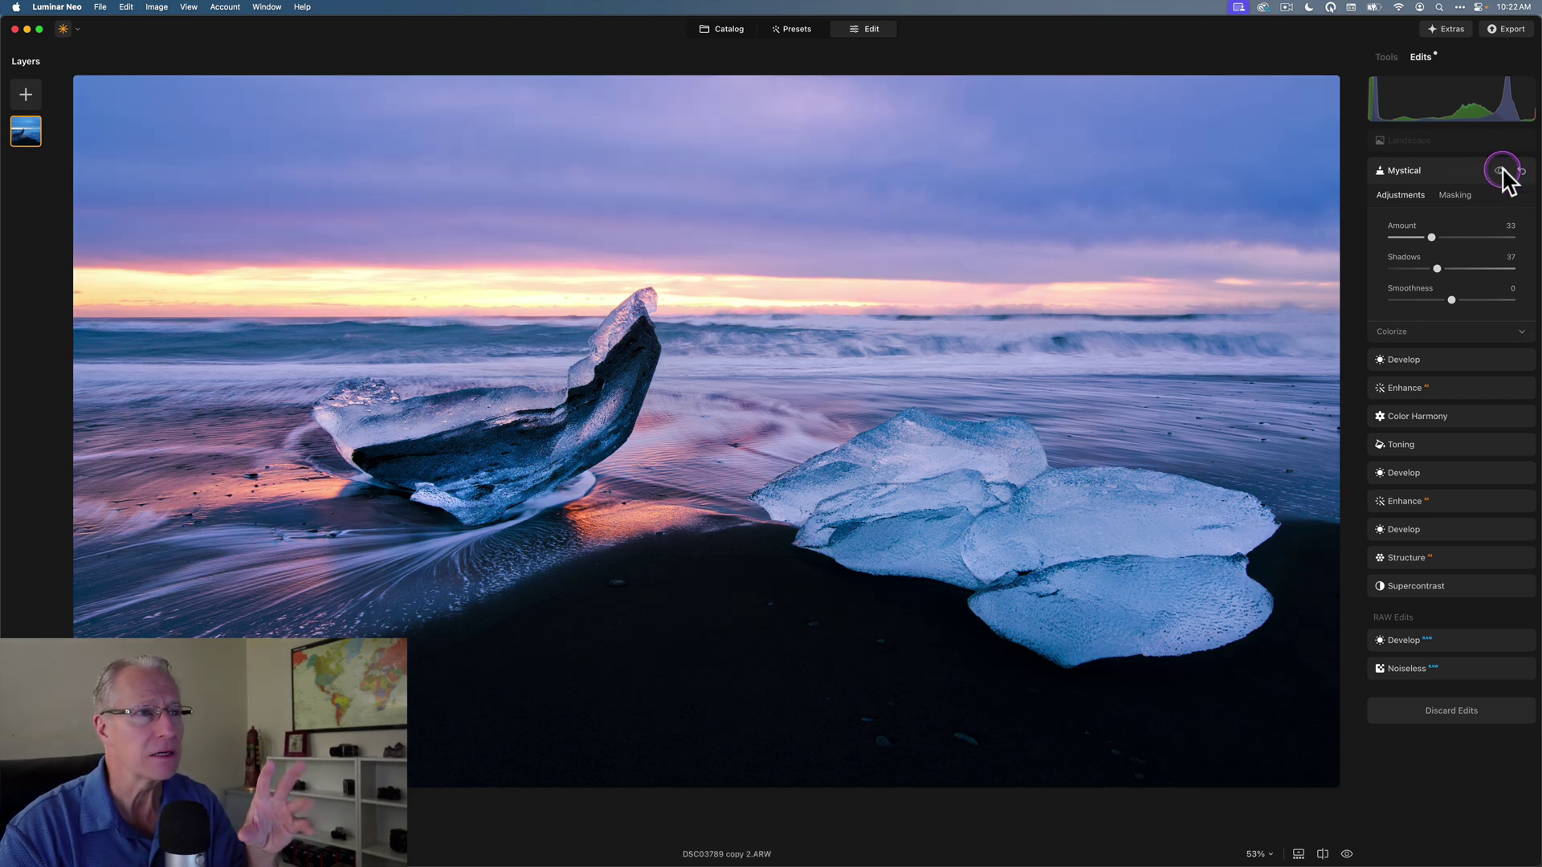
left_click(1500, 170)
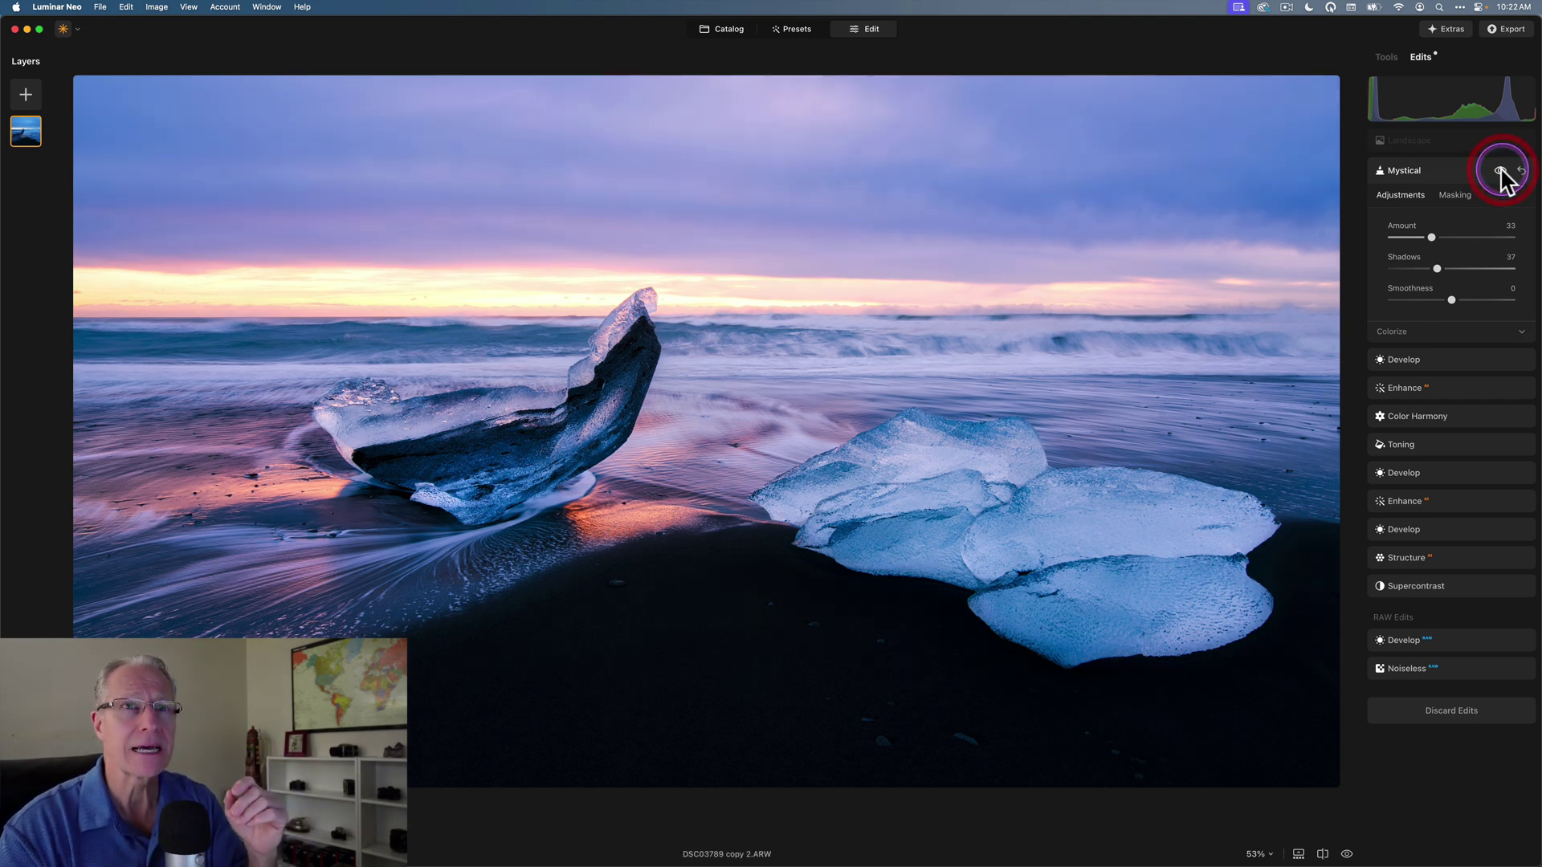
- Enable the Landscape adjustment's Golden Hour 37 glow, compare it, and collapse its settings
left_click(1458, 148)
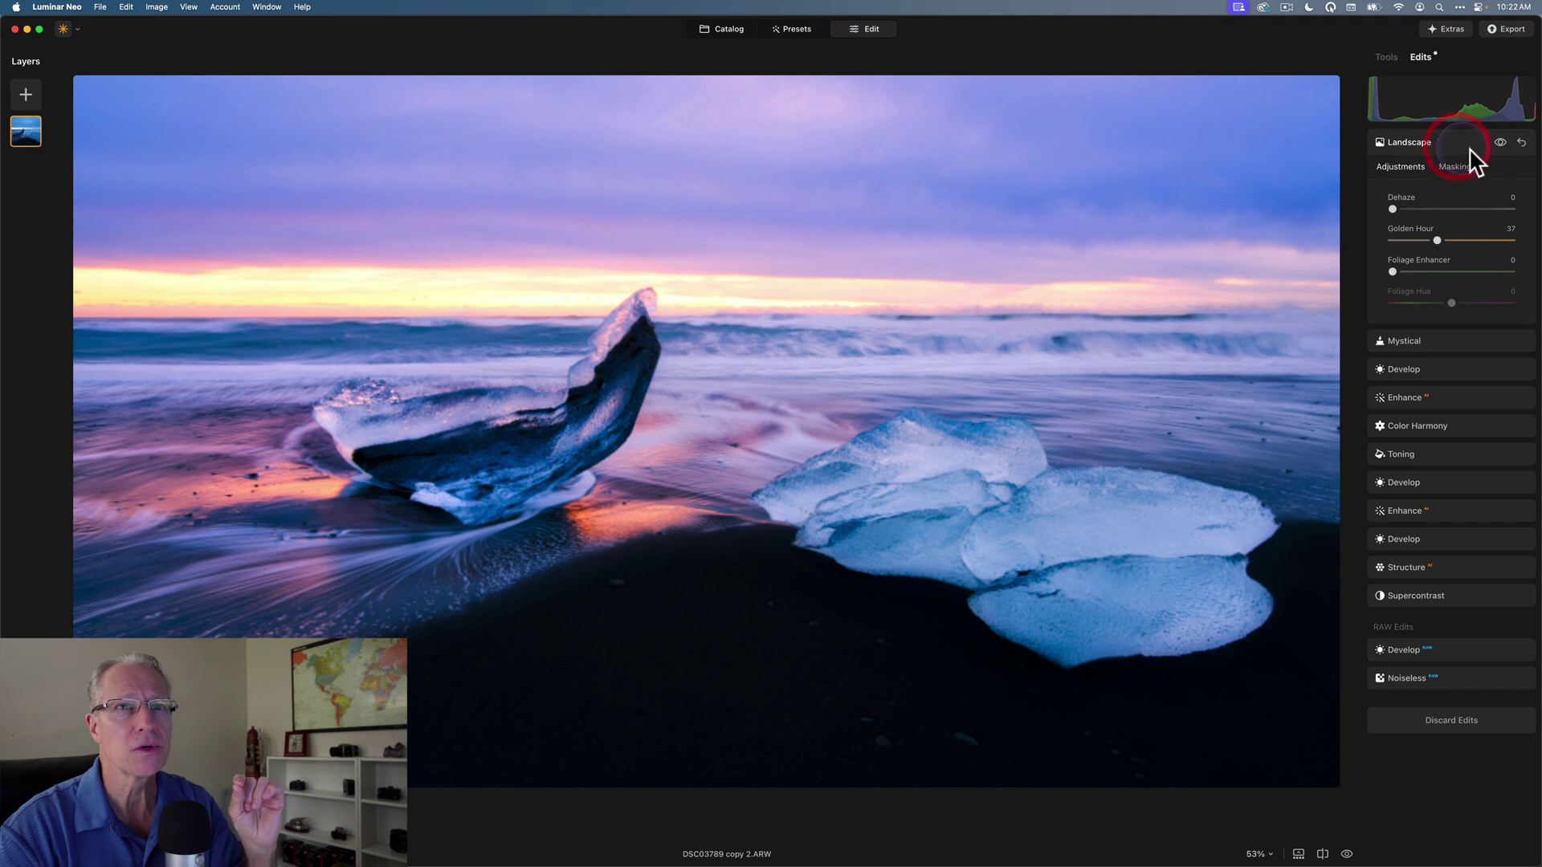
left_click(1500, 143)
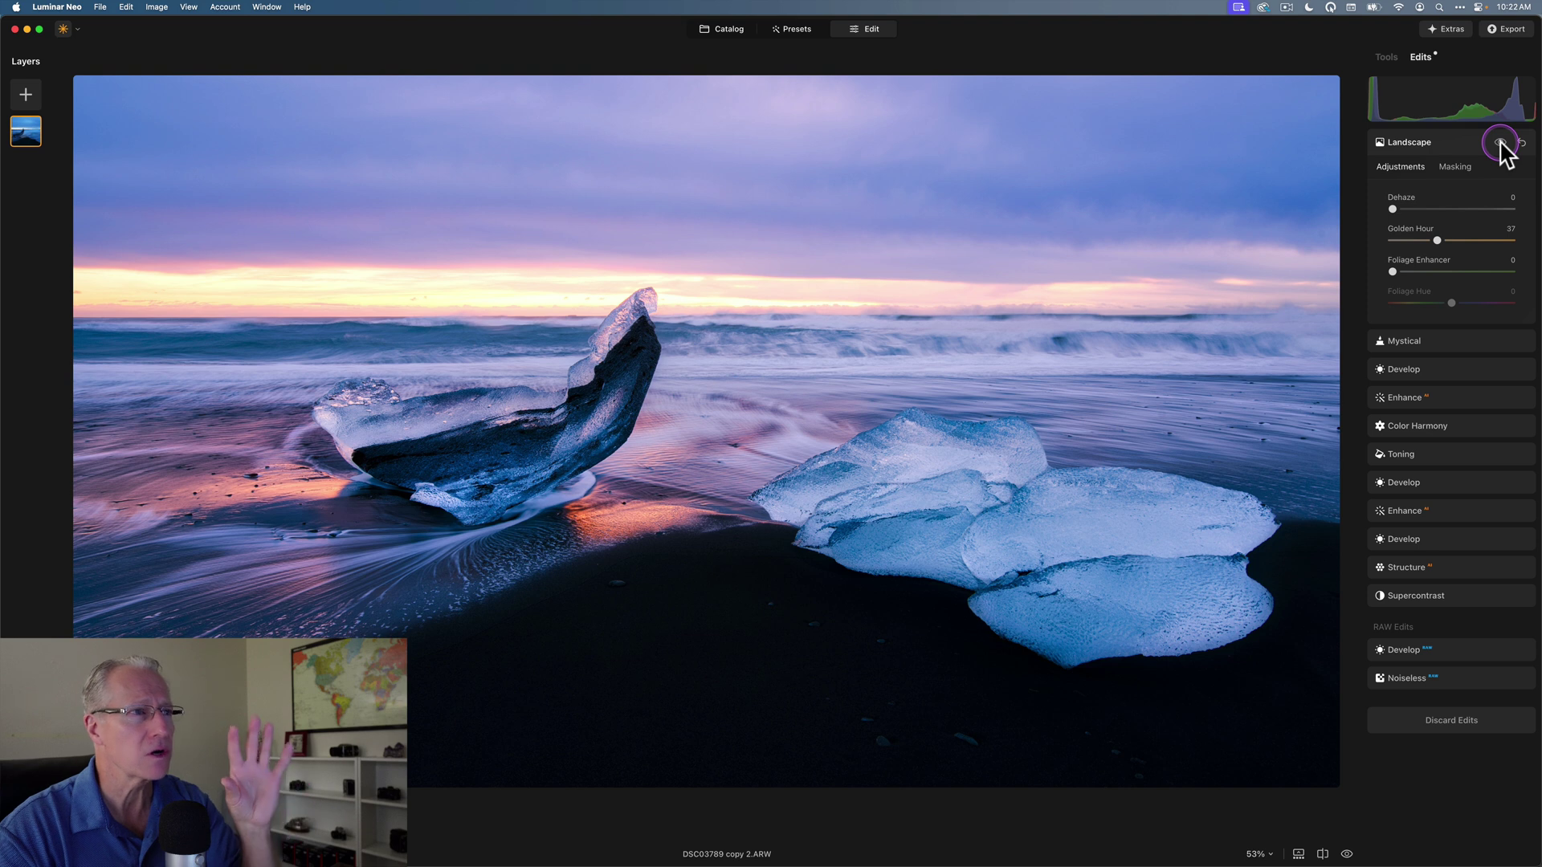
left_click(1500, 143)
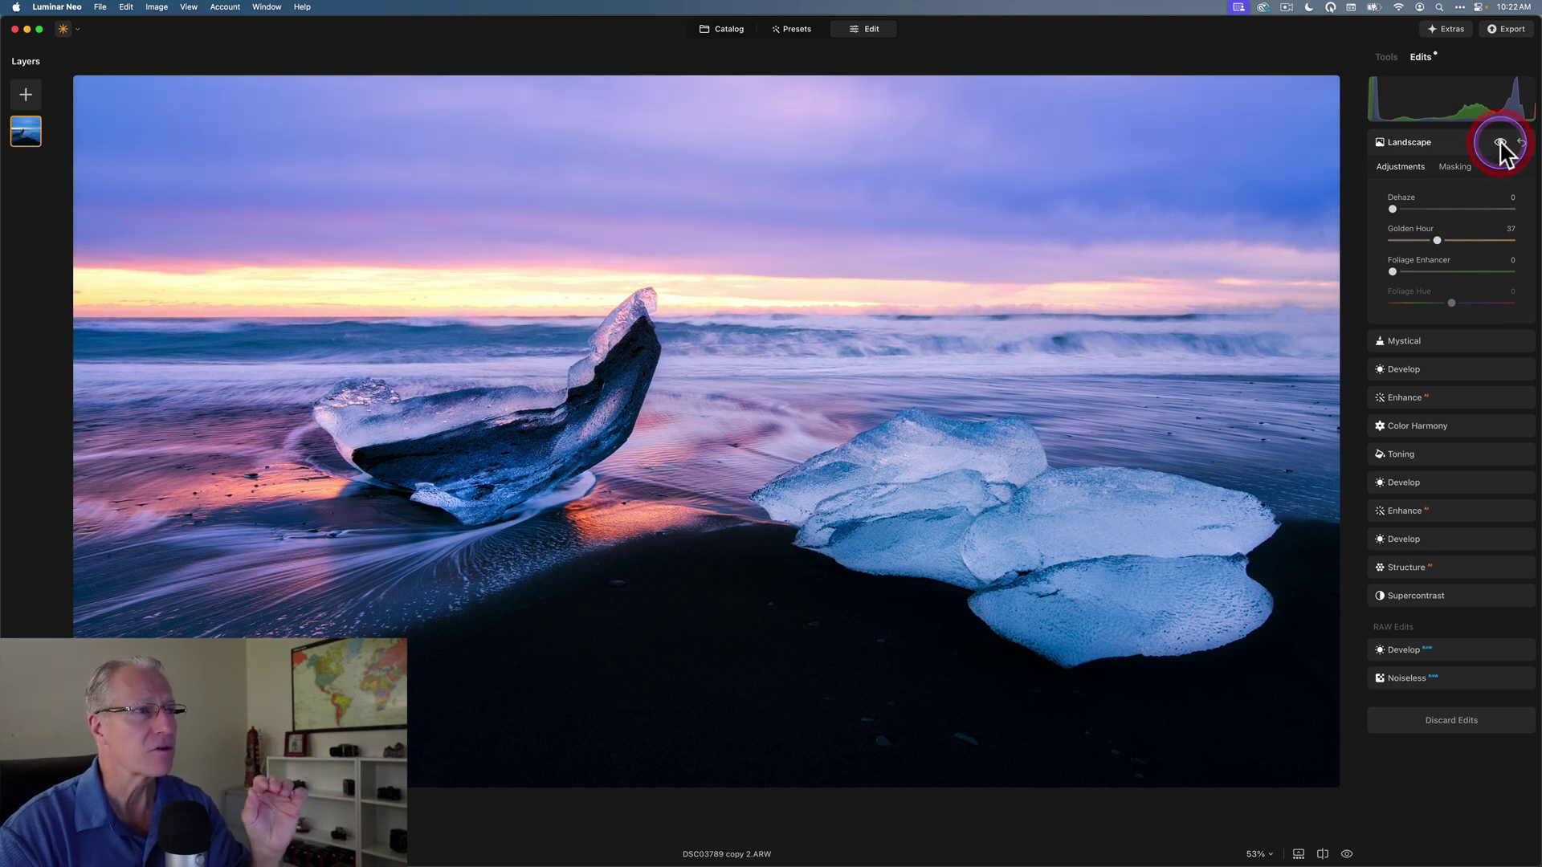
left_click(1445, 143)
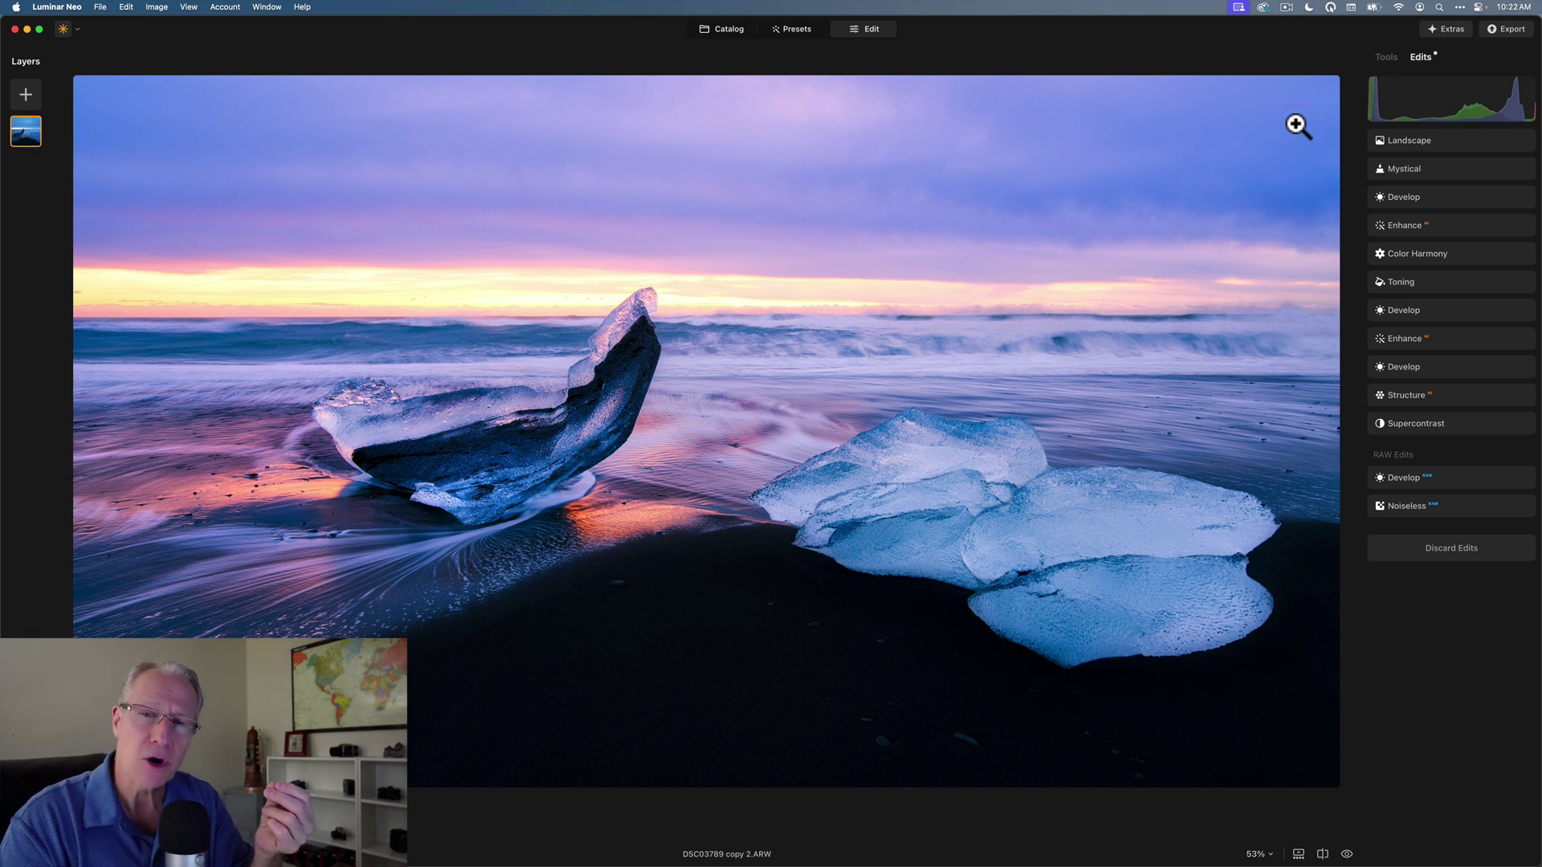
key("backslash")
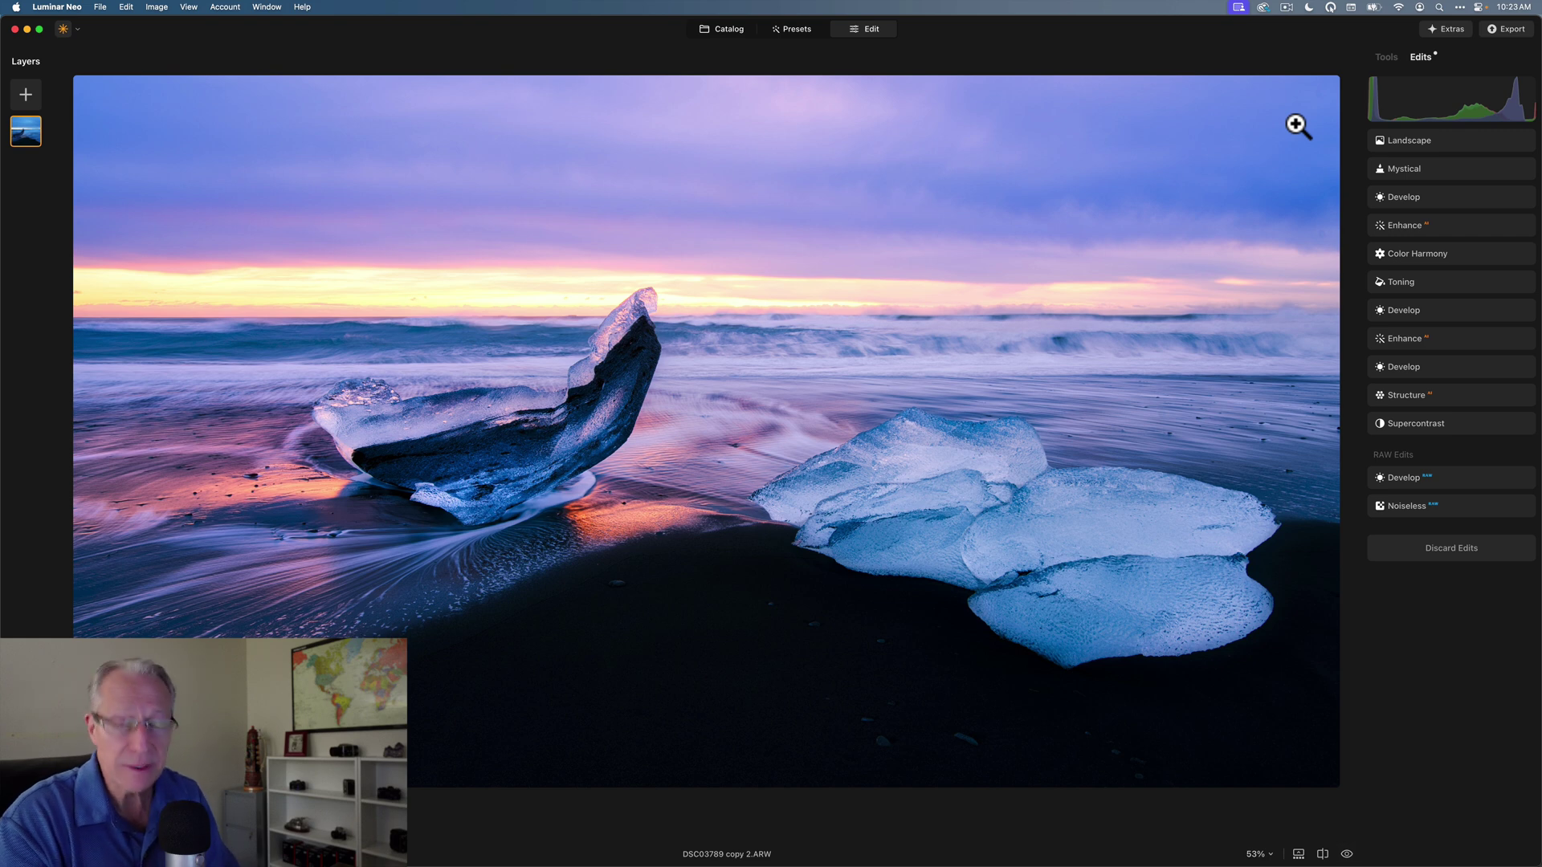
key("backslash")
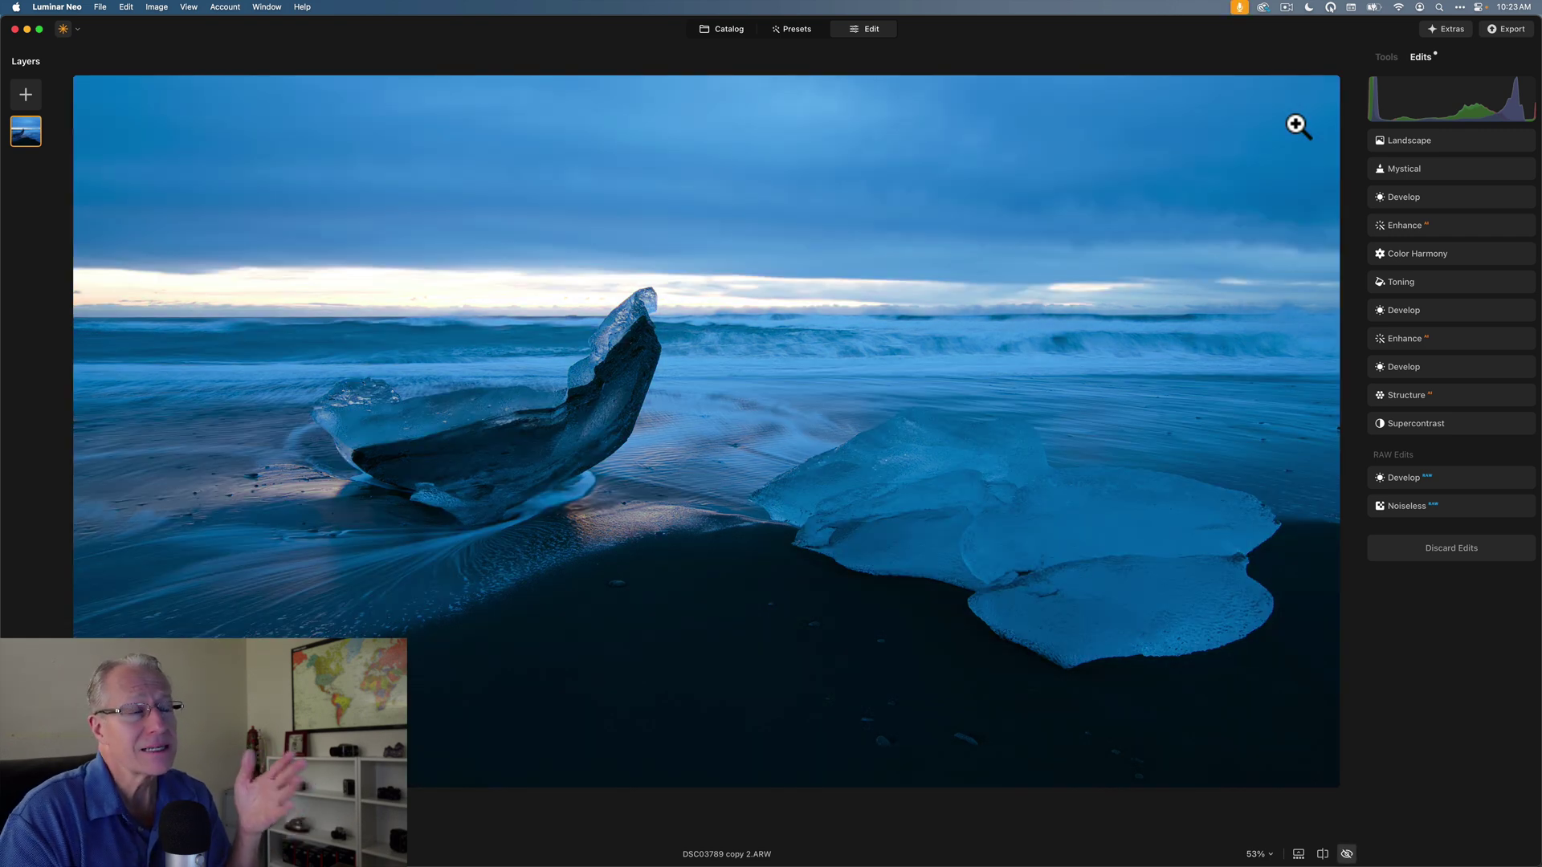
key("backslash")
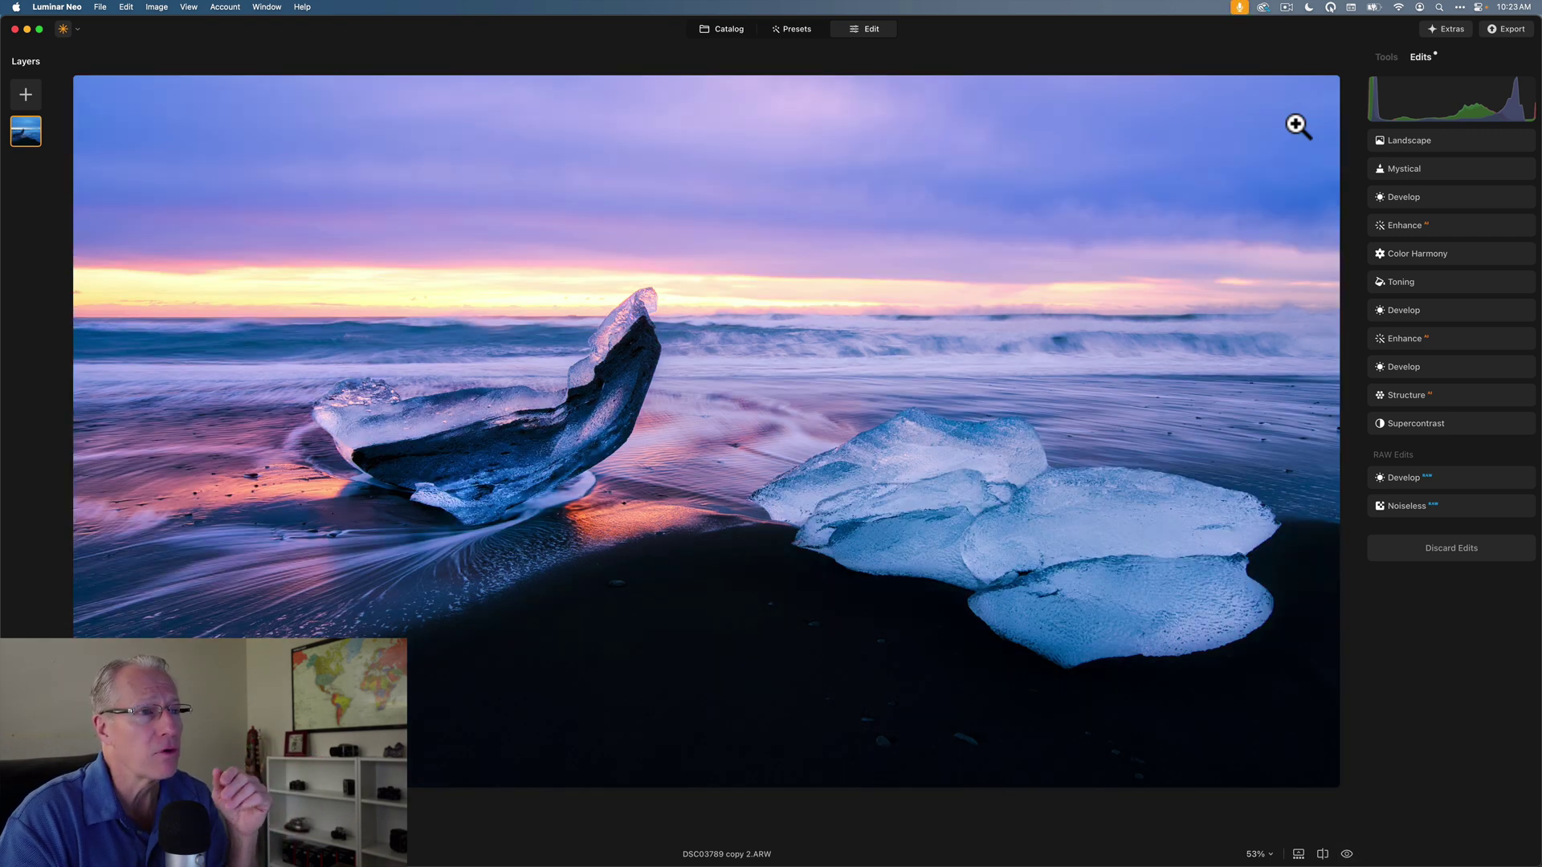